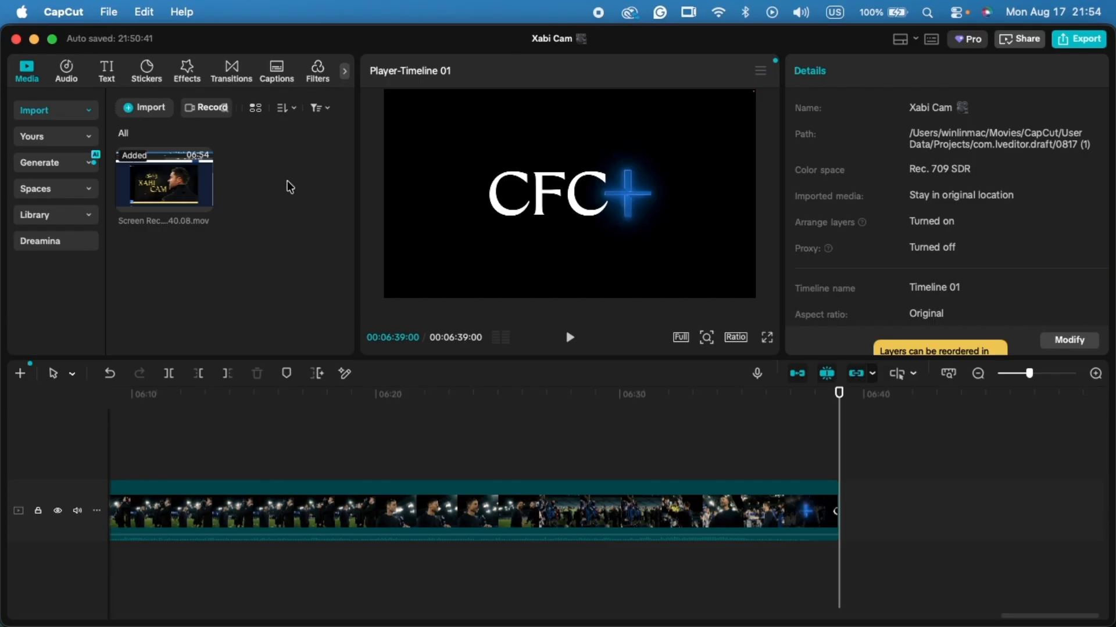
- Check the installed CapCut version in the About window and close it
{"action": "left_click", "coordinate": [64, 11]}
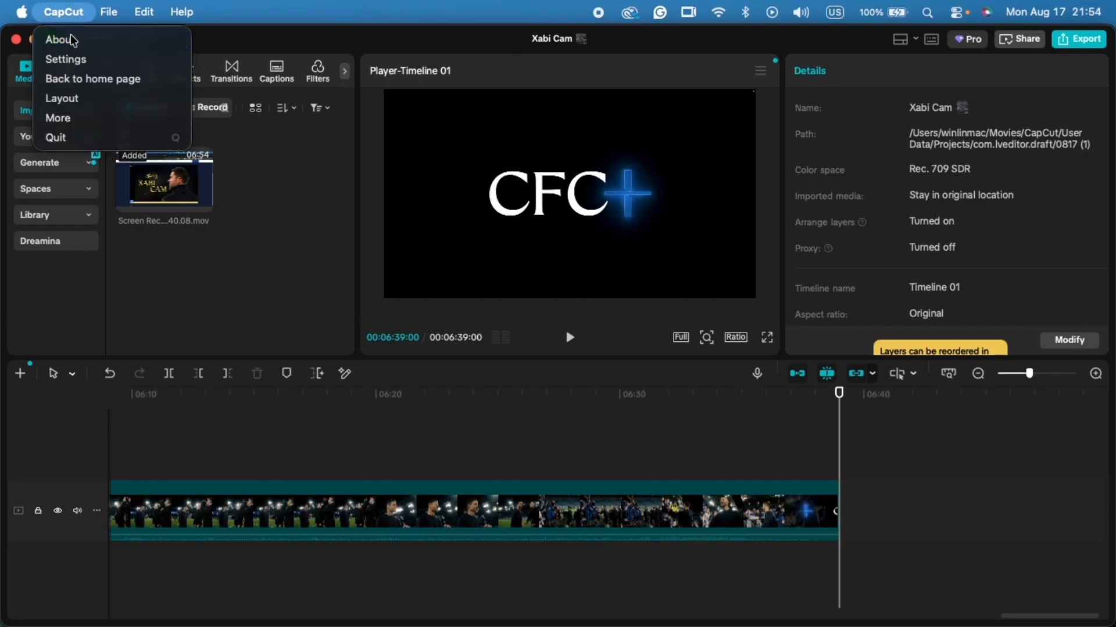
{"action": "left_click", "coordinate": [72, 37]}
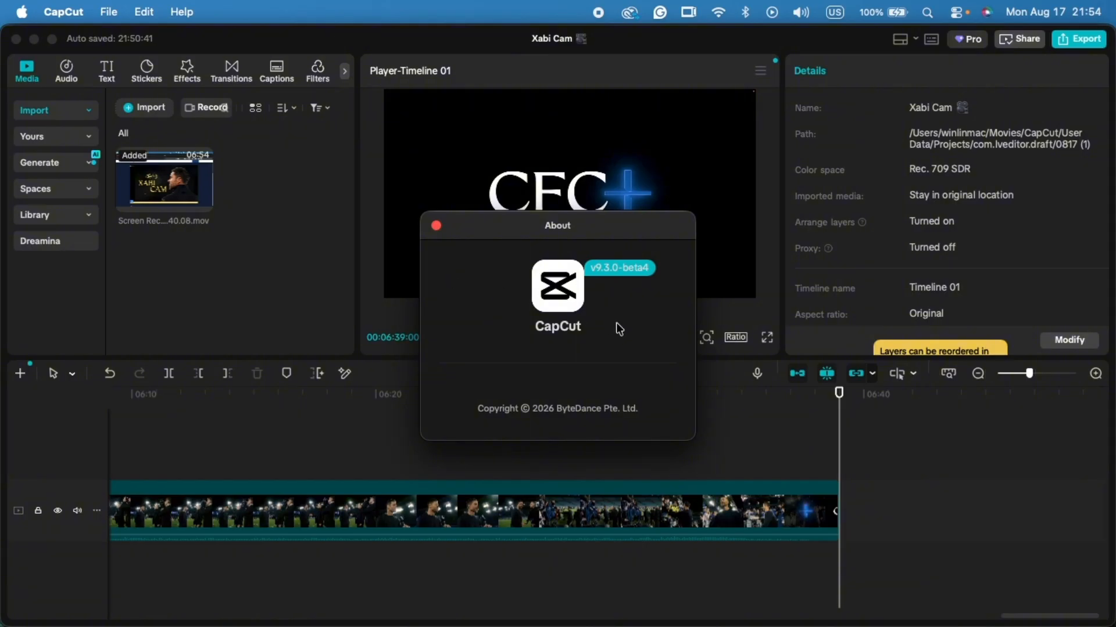
{"action": "left_click", "coordinate": [435, 226]}
- Look over the Draft settings for save locations, cache and sync, and leave them without saving
{"action": "left_click", "coordinate": [181, 13]}
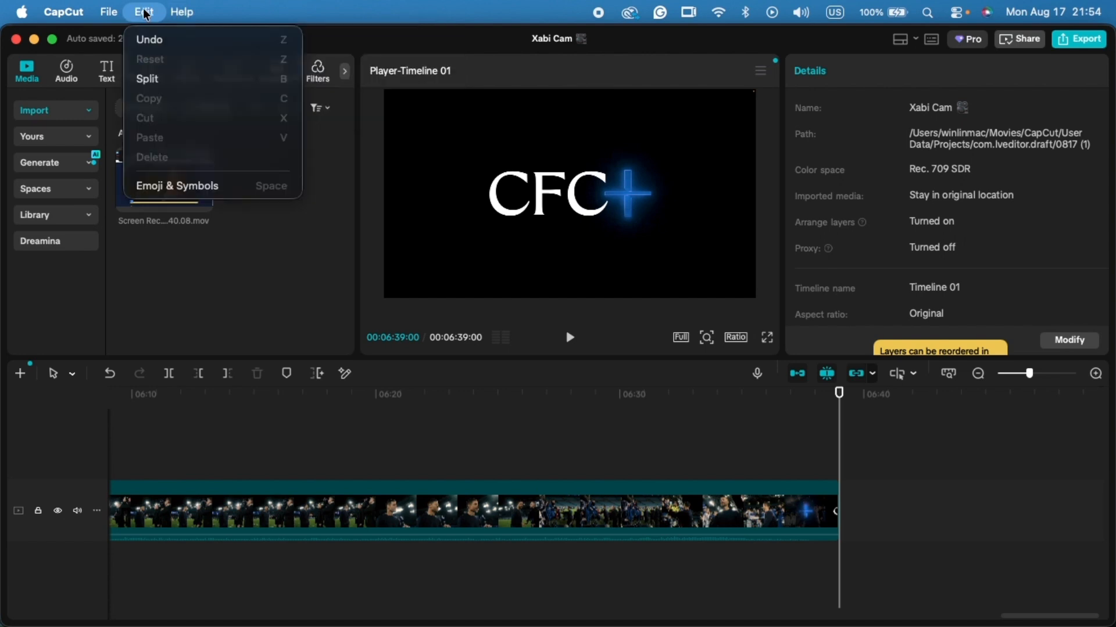
{"action": "mouse_move", "coordinate": [104, 18]}
{"action": "mouse_move", "coordinate": [66, 13]}
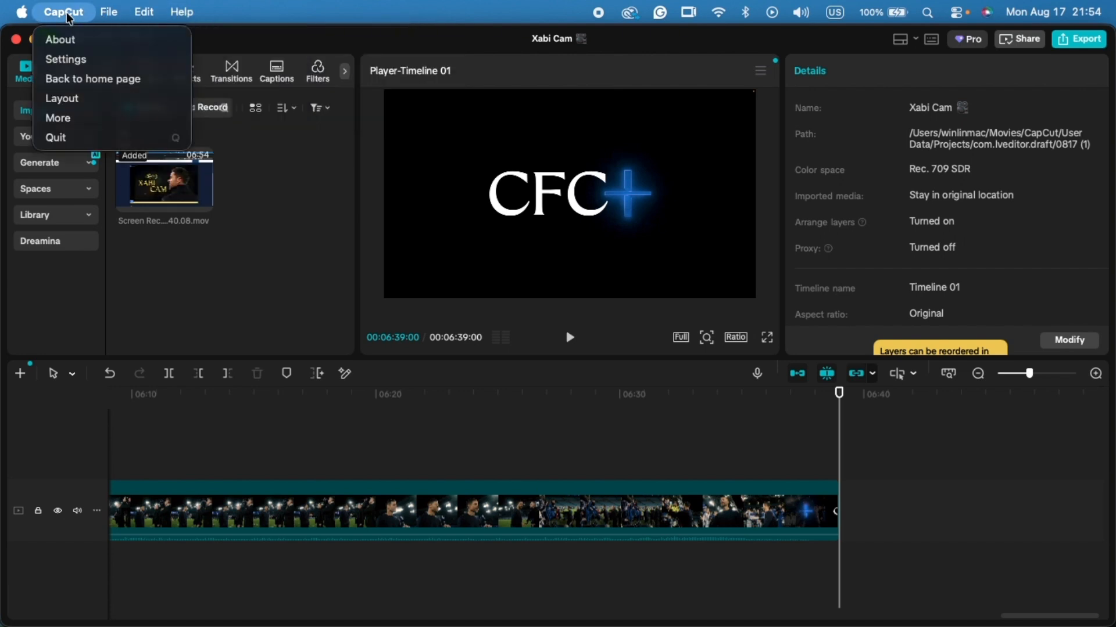
{"action": "left_click", "coordinate": [69, 61]}
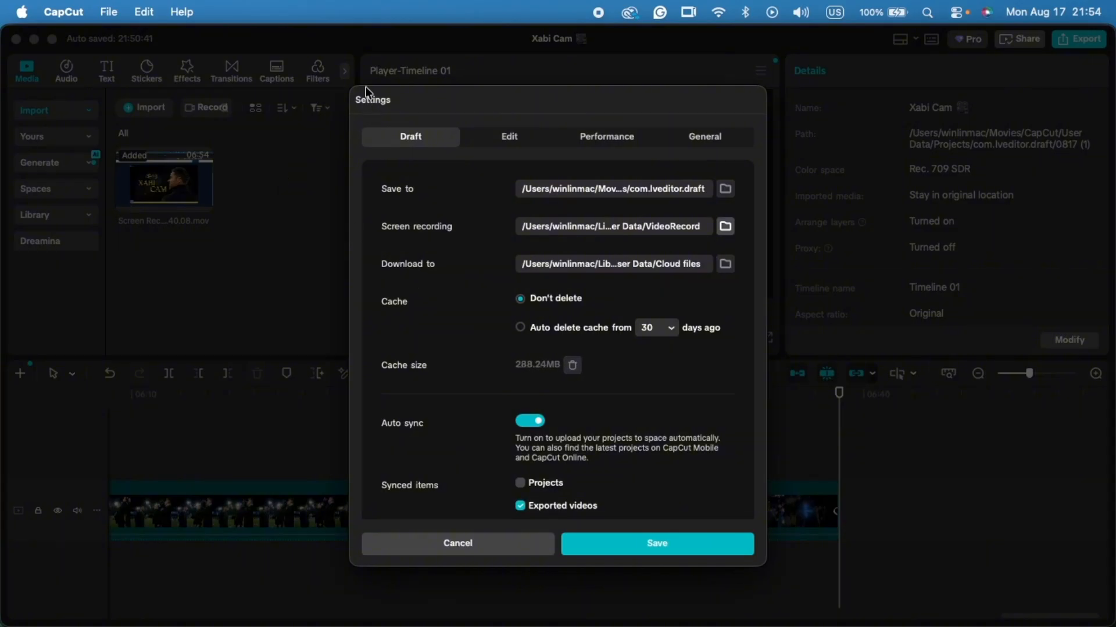
{"action": "left_click", "coordinate": [456, 545]}
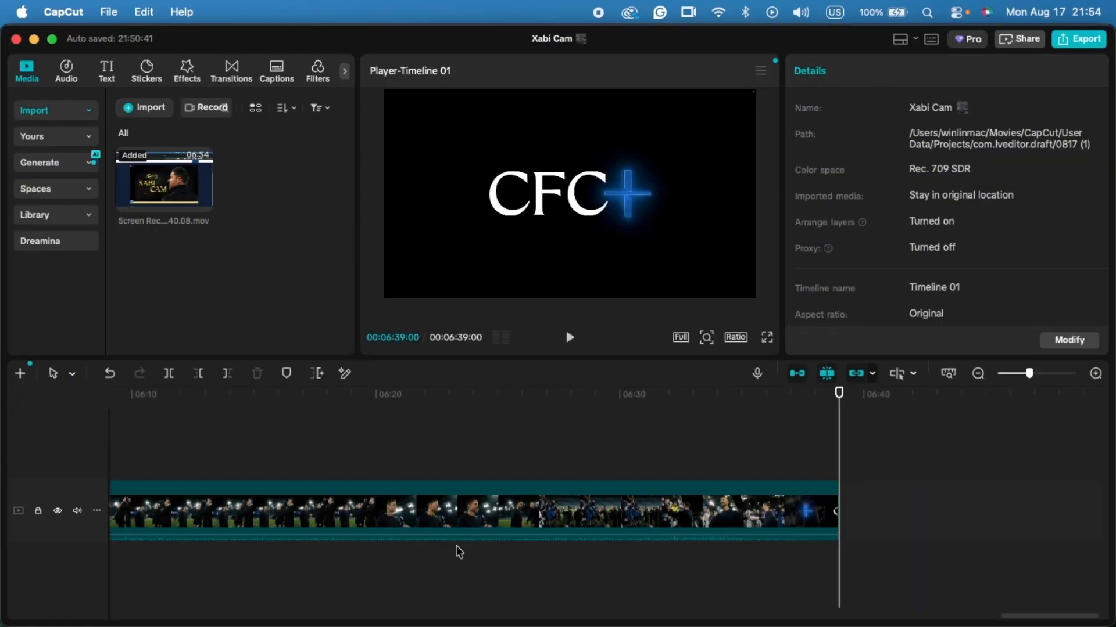
- View the Pro subscription plans and pricing, close them and restore the editor window to full size
{"action": "left_click", "coordinate": [967, 42]}
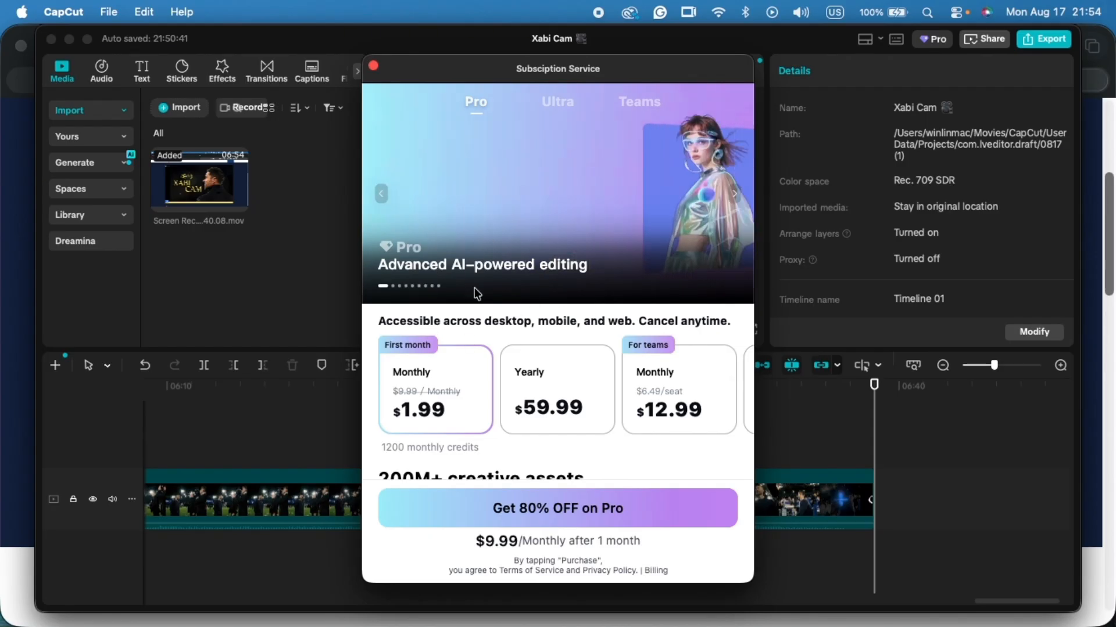
{"action": "left_click", "coordinate": [374, 66]}
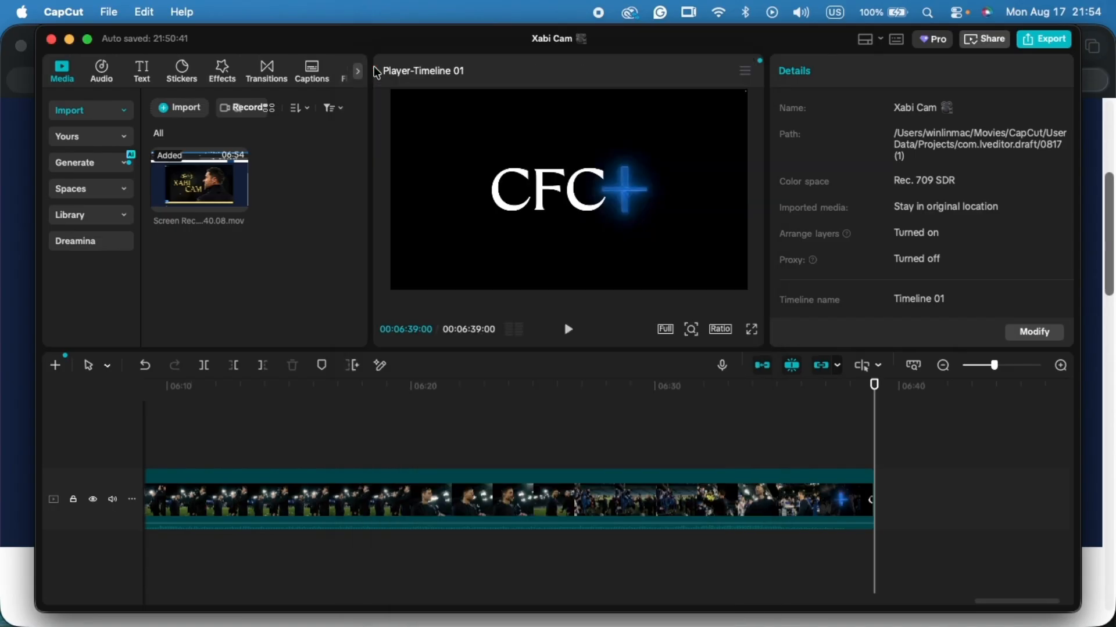
{"action": "double_click", "coordinate": [401, 41]}
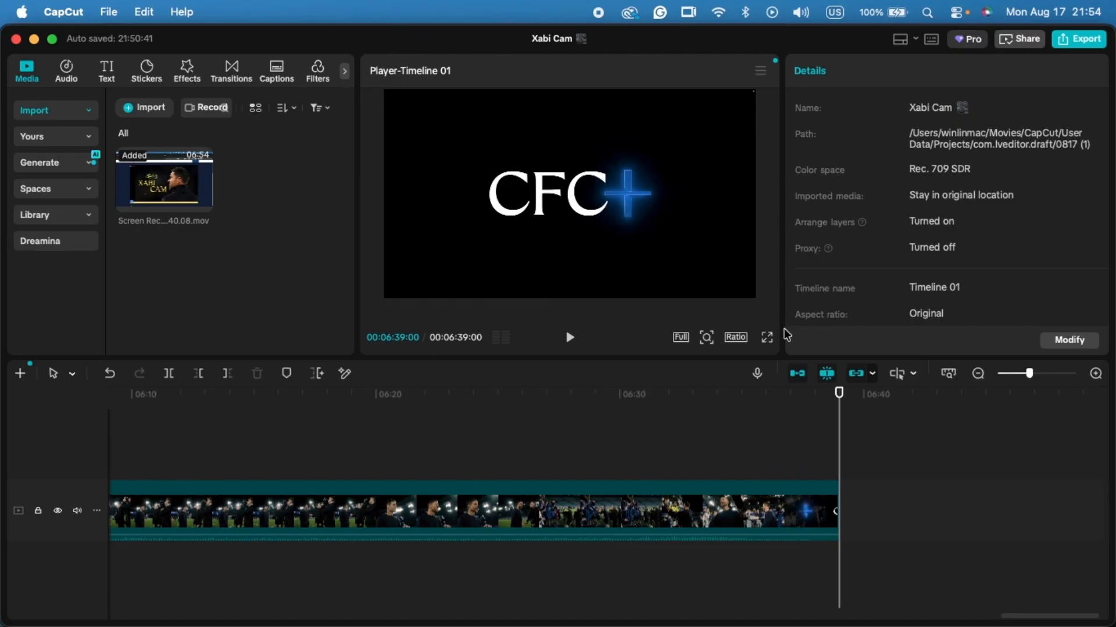
- Turn on Enhance voice and Reduce noise for the audio of the video clip on the timeline
{"action": "left_click", "coordinate": [741, 484]}
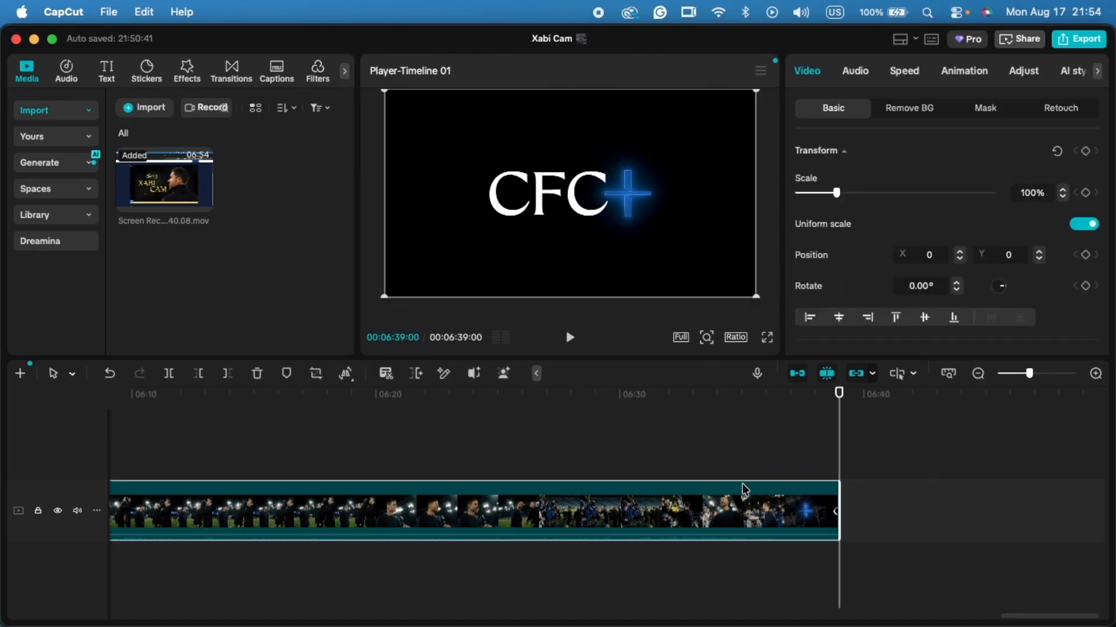
{"action": "left_click", "coordinate": [858, 75]}
{"action": "scroll", "coordinate": [874, 216], "scroll_direction": "down", "scroll_amount": 5}
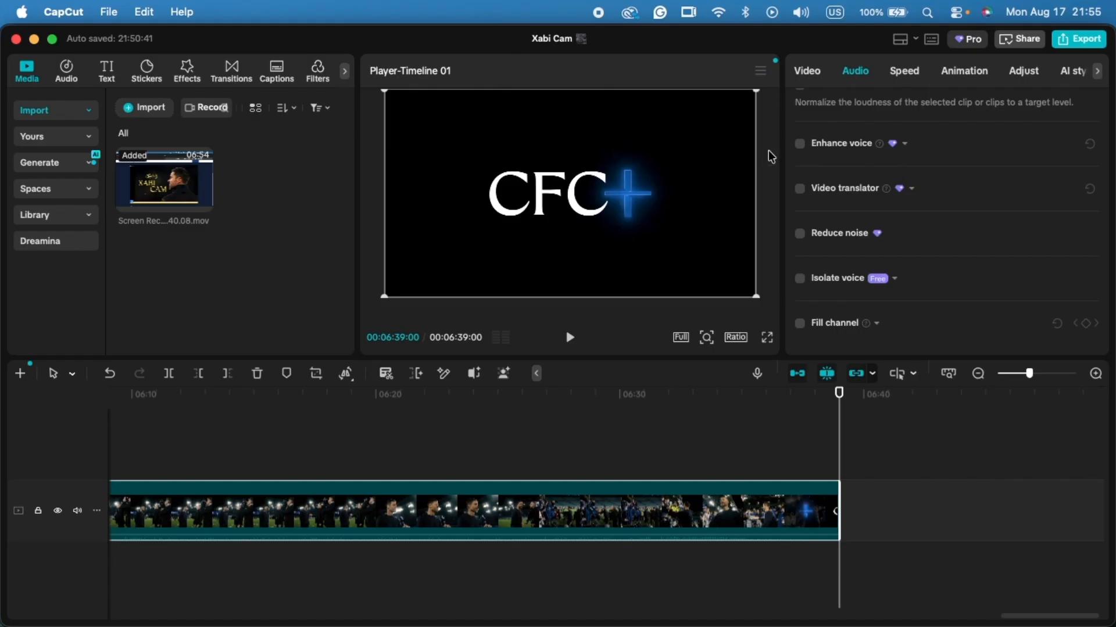
{"action": "left_click", "coordinate": [799, 146]}
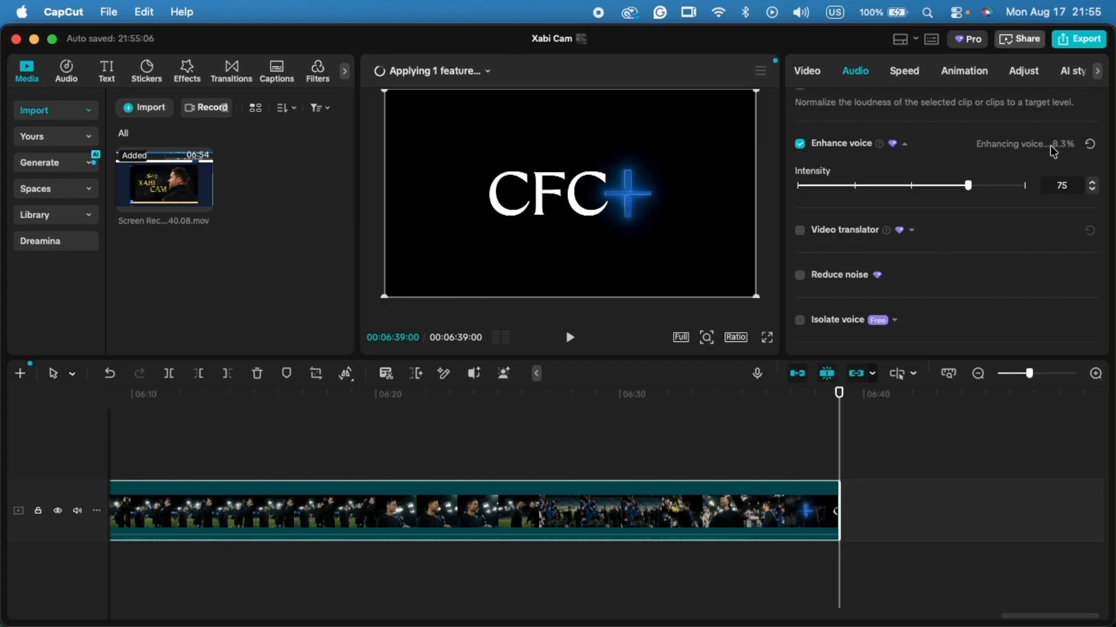
{"action": "scroll", "coordinate": [810, 242], "scroll_direction": "down", "scroll_amount": 1}
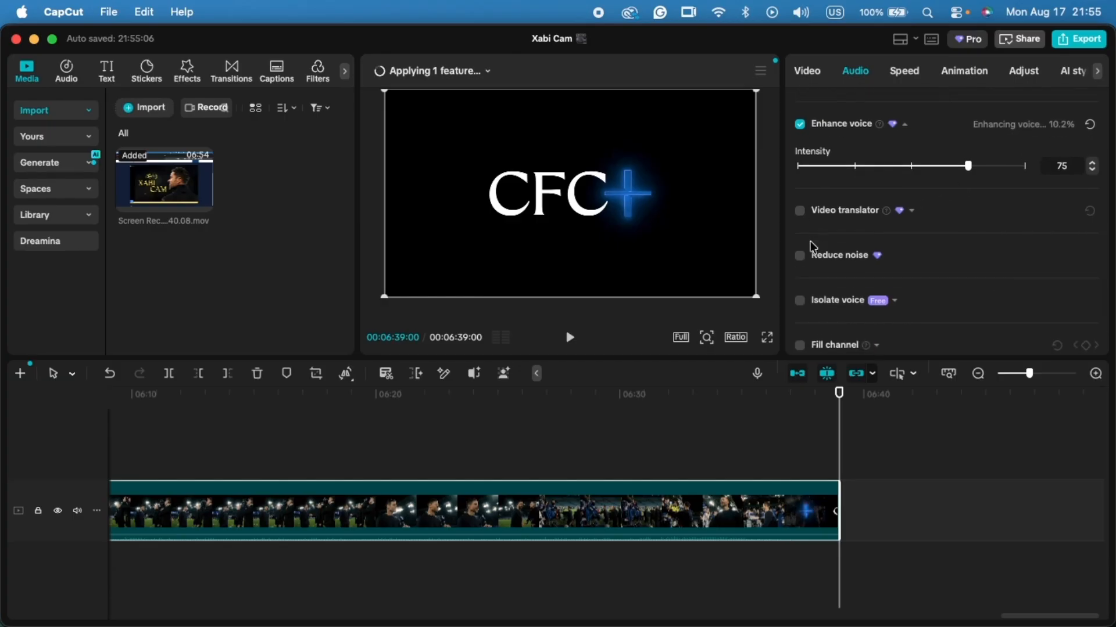
{"action": "left_click", "coordinate": [800, 250]}
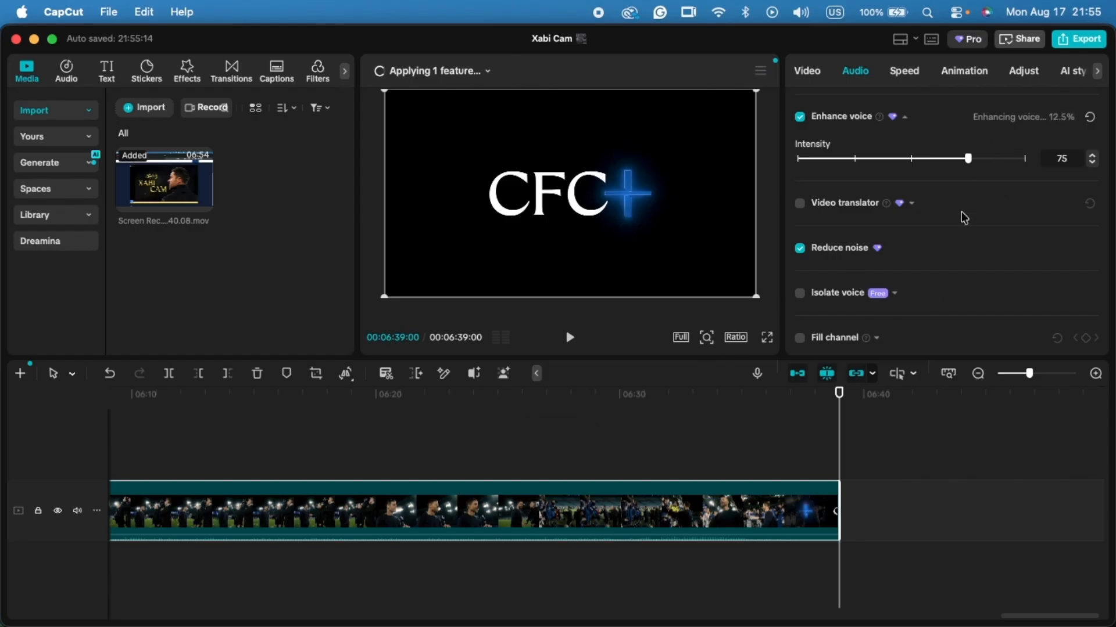
{"action": "scroll", "coordinate": [964, 218], "scroll_direction": "up", "scroll_amount": 3}
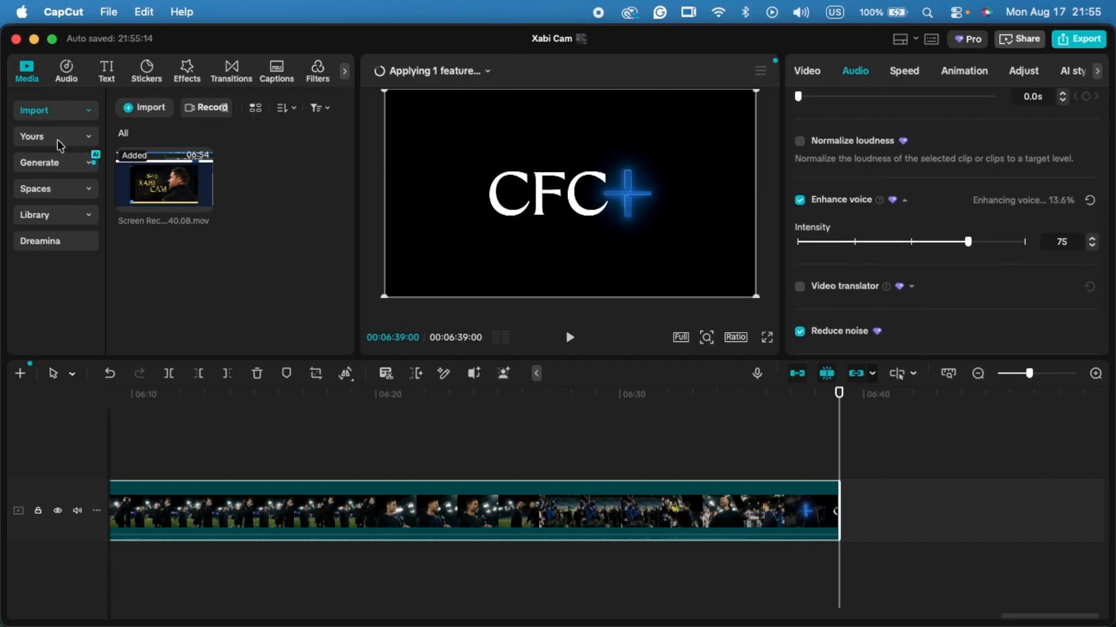
- Add the favorite video effect TV Off to the clip on the timeline
{"action": "left_click", "coordinate": [186, 73]}
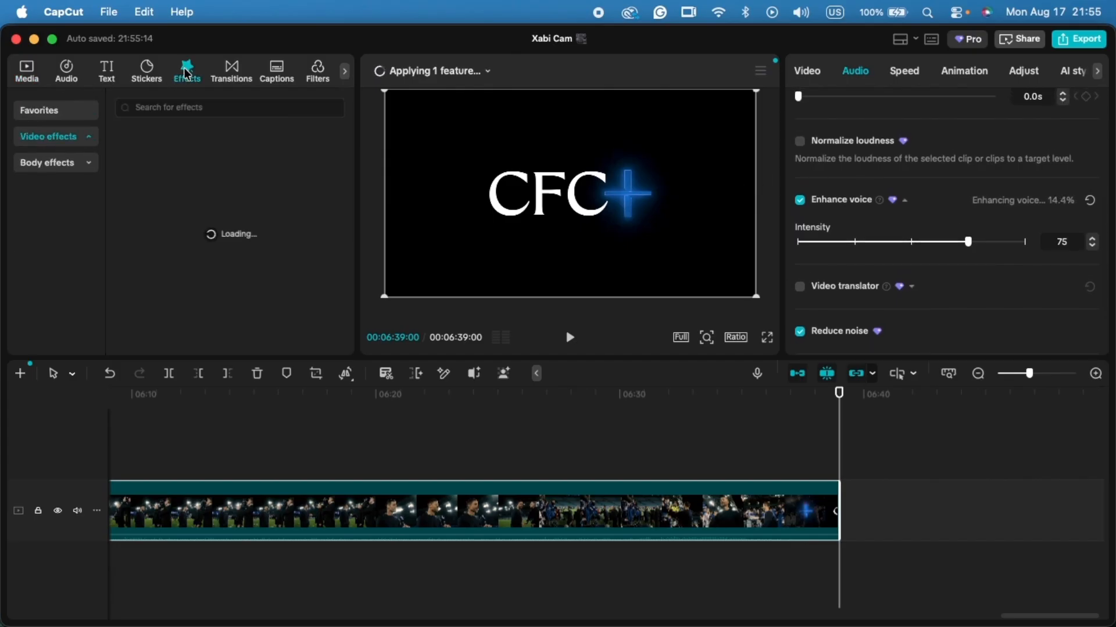
{"action": "left_click", "coordinate": [55, 110]}
{"action": "mouse_move", "coordinate": [148, 180]}
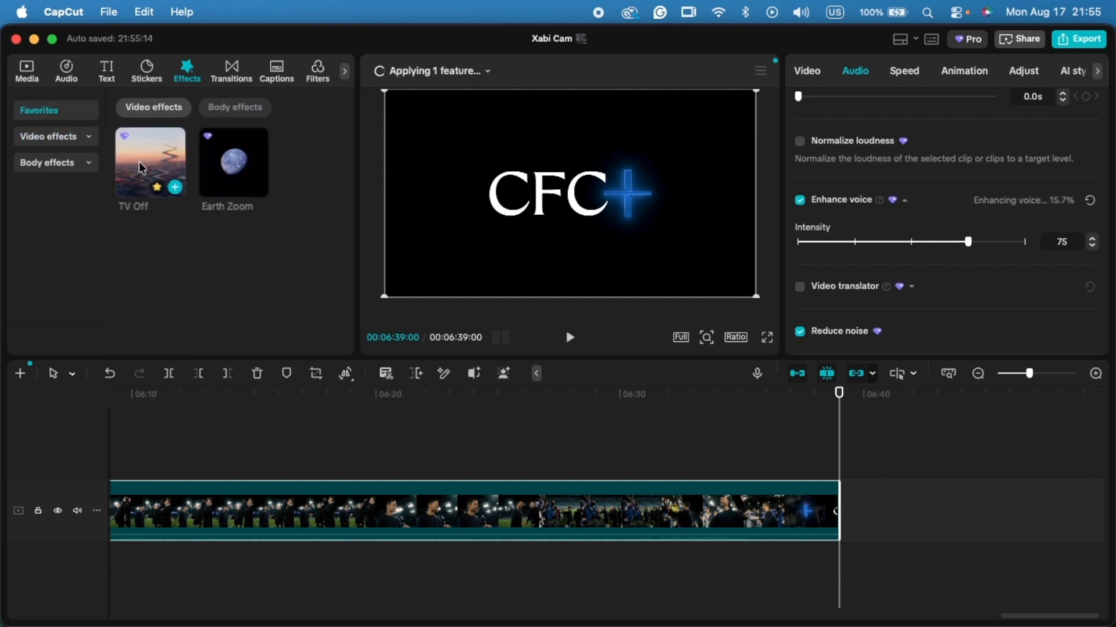
{"action": "left_click_drag", "start_coordinate": [142, 180], "coordinate": [704, 509]}
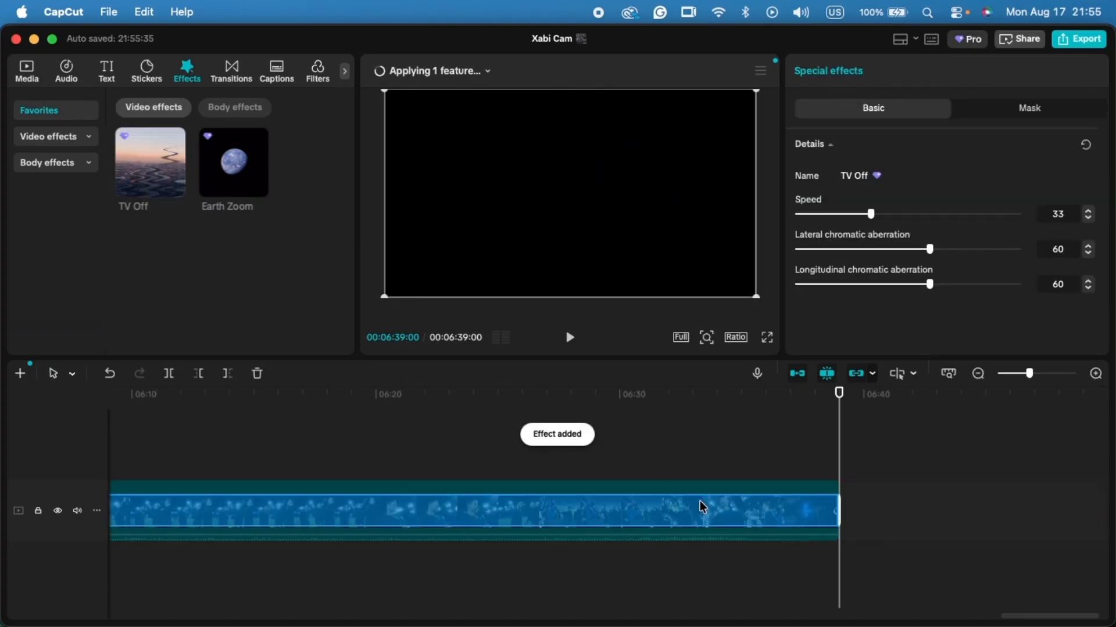
- Trim the start of the TV Off effect to about 00:06:37:16 so it covers only the clip's ending
{"action": "scroll", "coordinate": [703, 507], "scroll_direction": "down", "scroll_amount": 10}
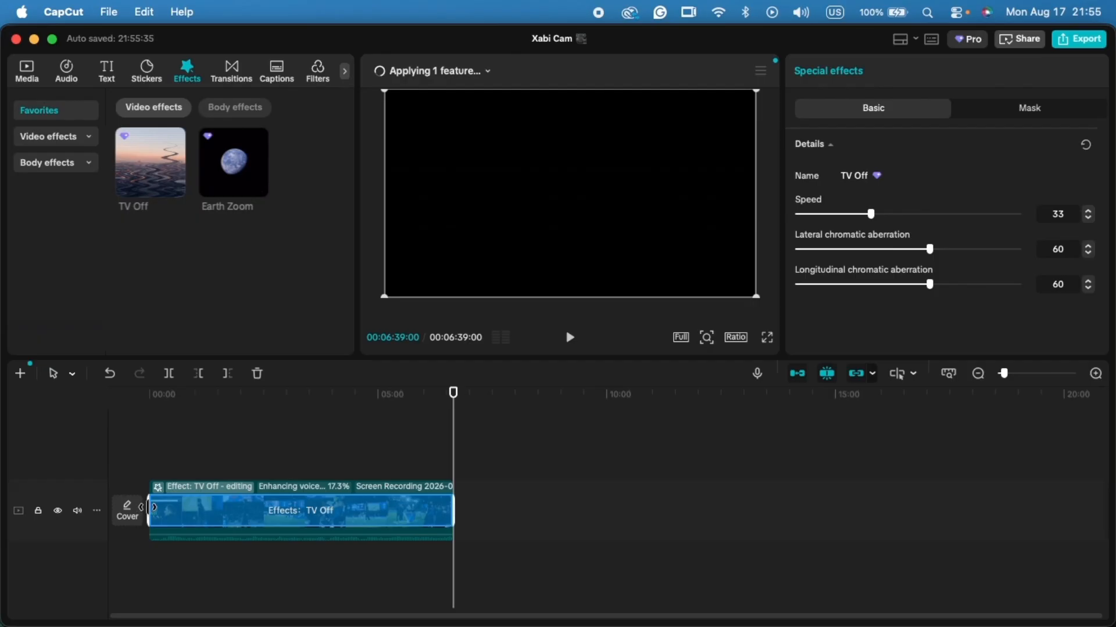
{"action": "left_click_drag", "start_coordinate": [152, 508], "coordinate": [446, 501]}
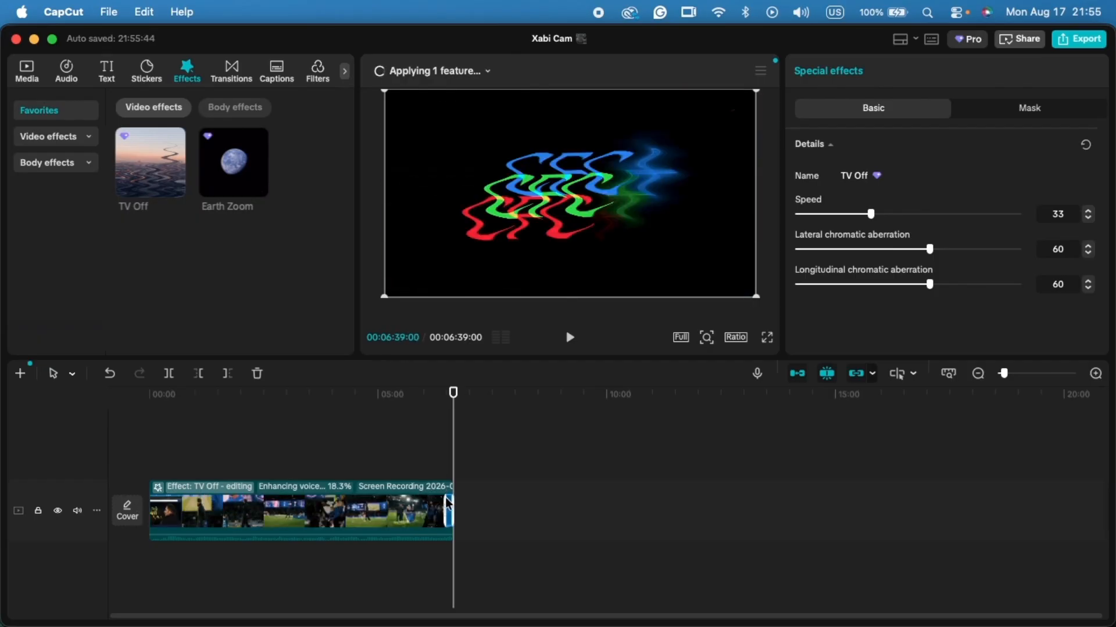
{"action": "scroll", "coordinate": [446, 497], "scroll_direction": "up", "scroll_amount": 5}
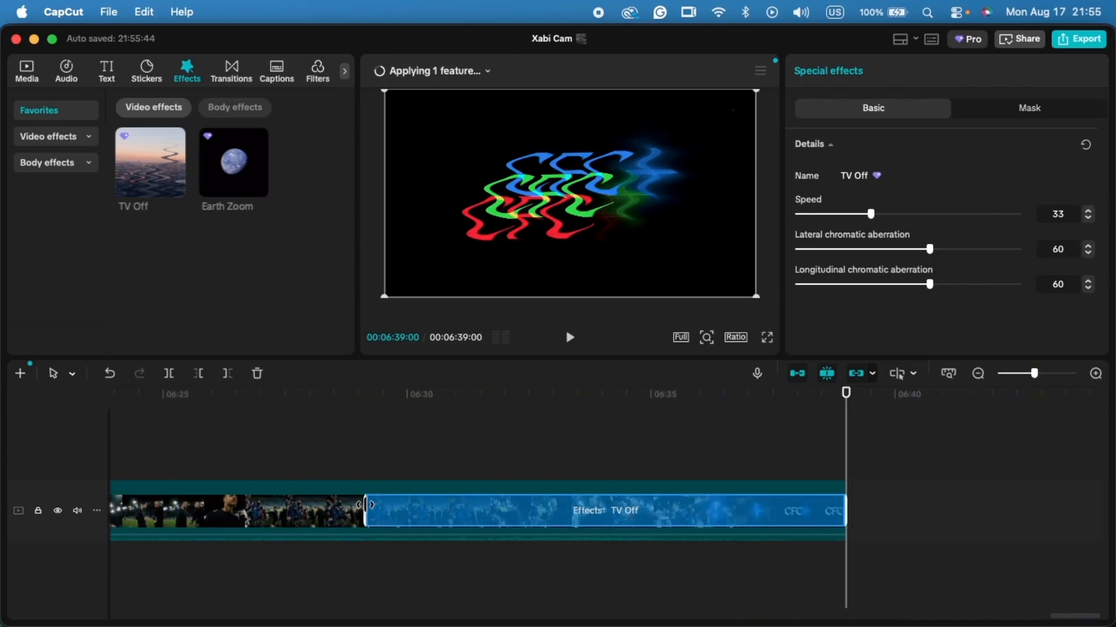
{"action": "left_click_drag", "start_coordinate": [364, 505], "coordinate": [773, 509]}
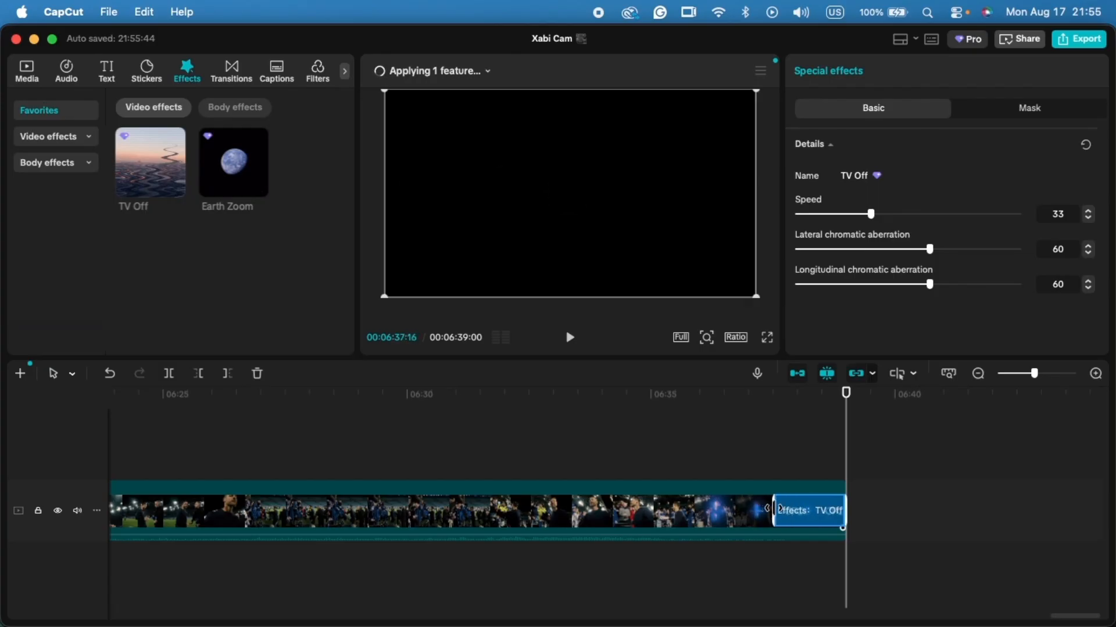
- Preview the clip's ending with the TV Off effect by scrubbing through its last few seconds
{"action": "left_click", "coordinate": [711, 396]}
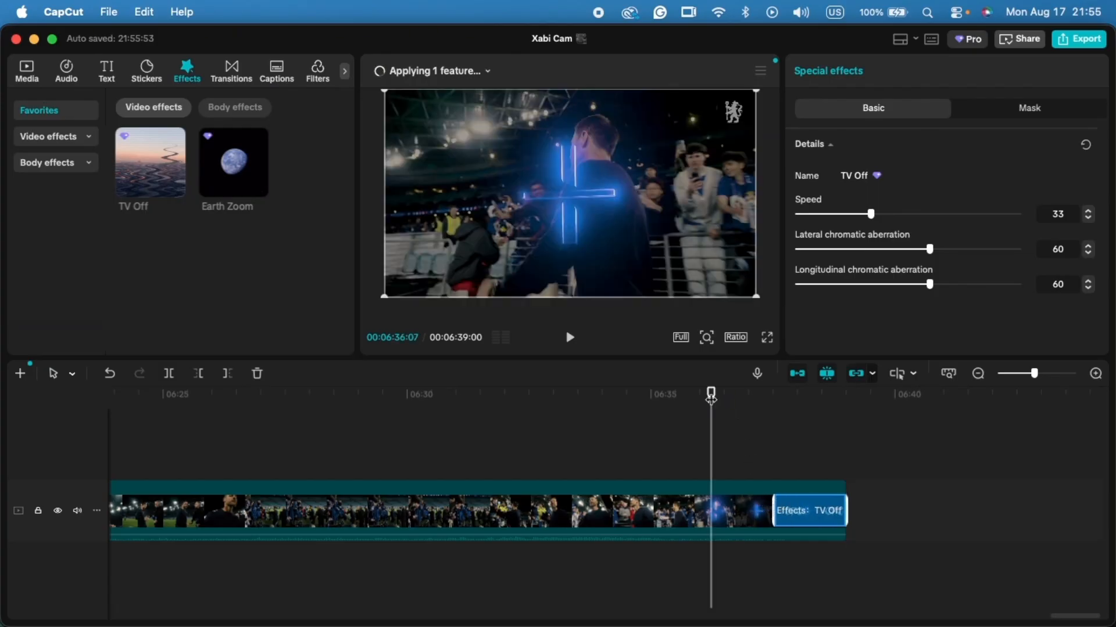
{"action": "left_click_drag", "start_coordinate": [711, 395], "coordinate": [849, 381]}
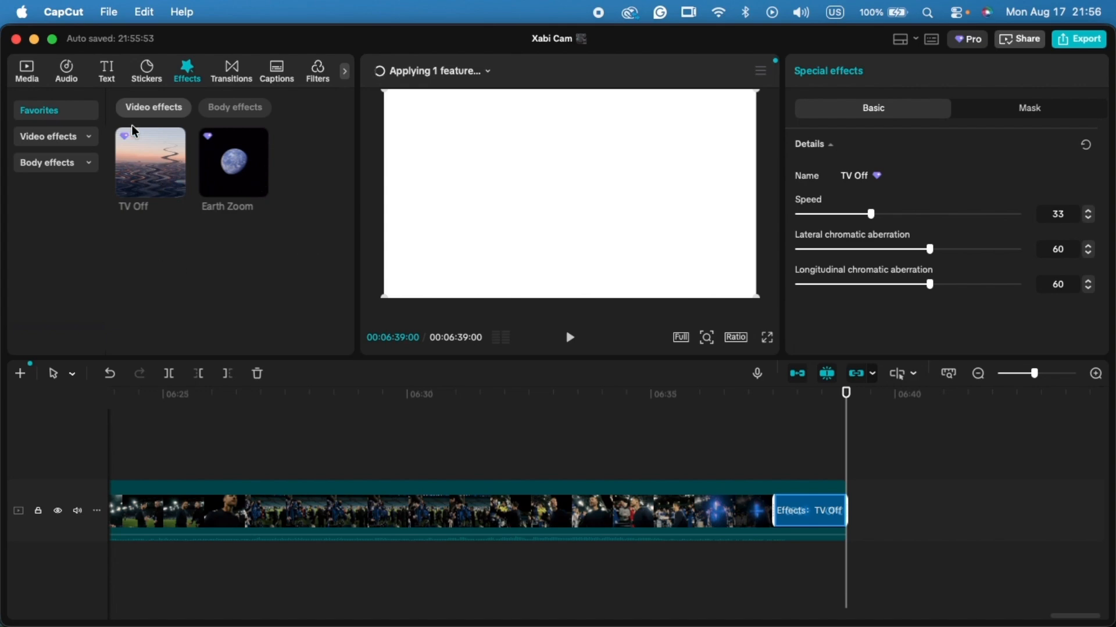
{"action": "mouse_move", "coordinate": [126, 143]}
{"action": "left_click", "coordinate": [759, 440]}
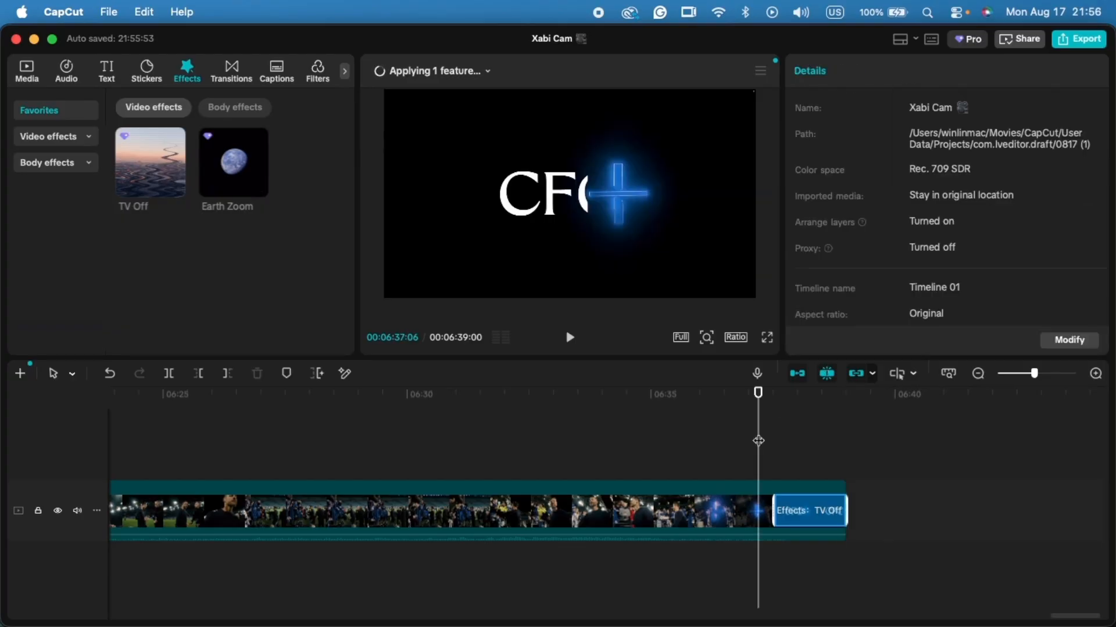
- Turn off Enhance voice in the clip's audio settings, keeping Reduce noise enabled
{"action": "left_click", "coordinate": [644, 487]}
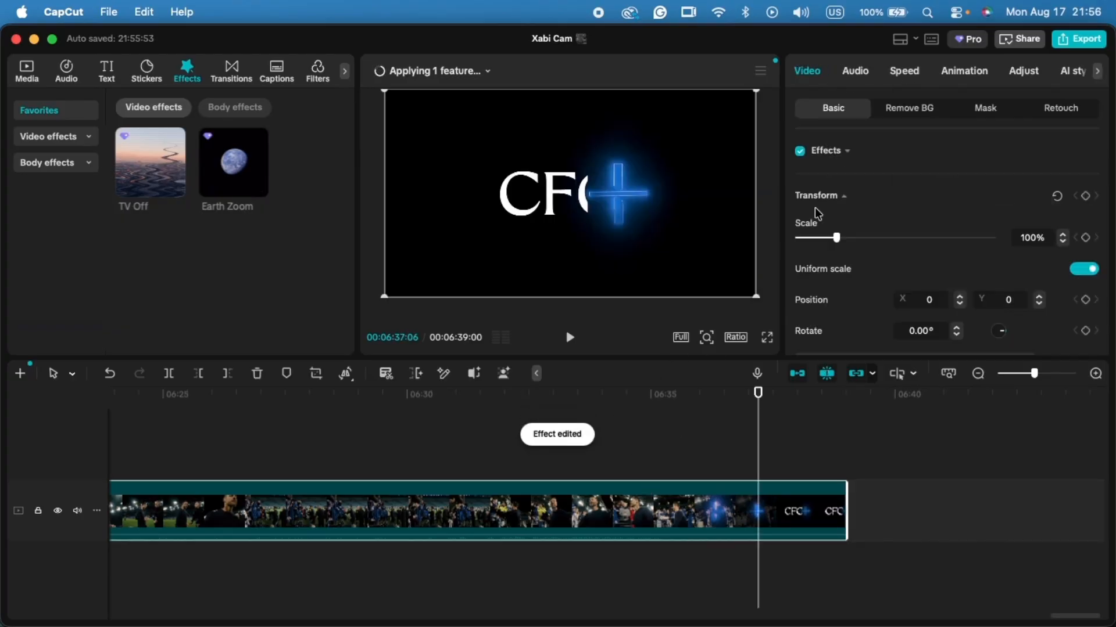
{"action": "left_click", "coordinate": [857, 77]}
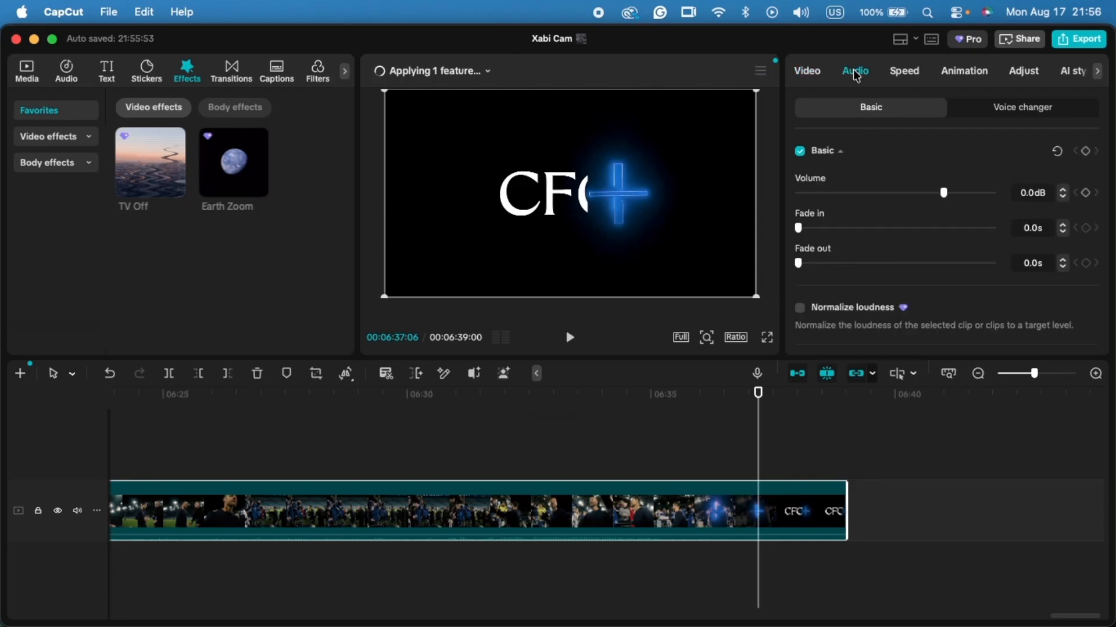
{"action": "scroll", "coordinate": [855, 166], "scroll_direction": "down", "scroll_amount": 4}
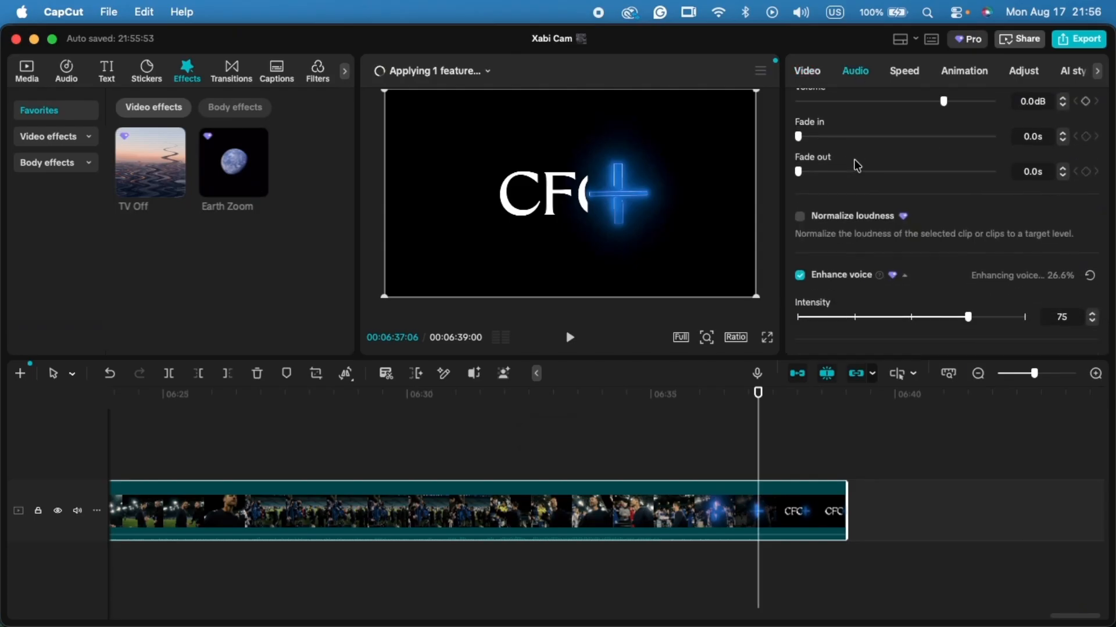
{"action": "left_click", "coordinate": [801, 279]}
{"action": "scroll", "coordinate": [847, 281], "scroll_direction": "down", "scroll_amount": 3}
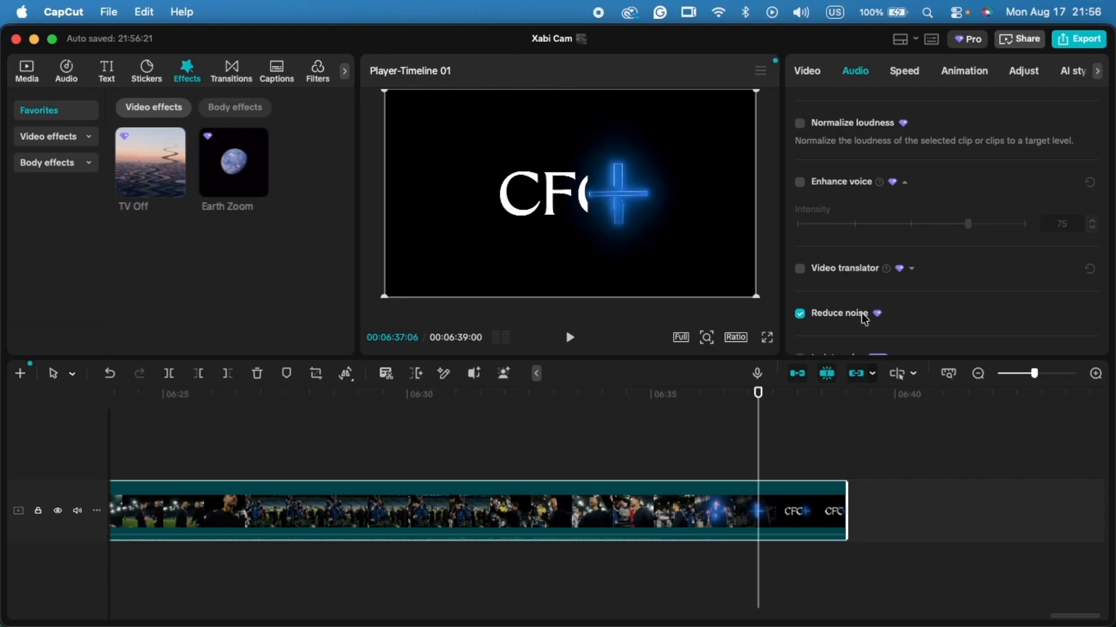
{"action": "scroll", "coordinate": [866, 319], "scroll_direction": "down", "scroll_amount": 2}
{"action": "scroll", "coordinate": [867, 321], "scroll_direction": "down", "scroll_amount": 1}
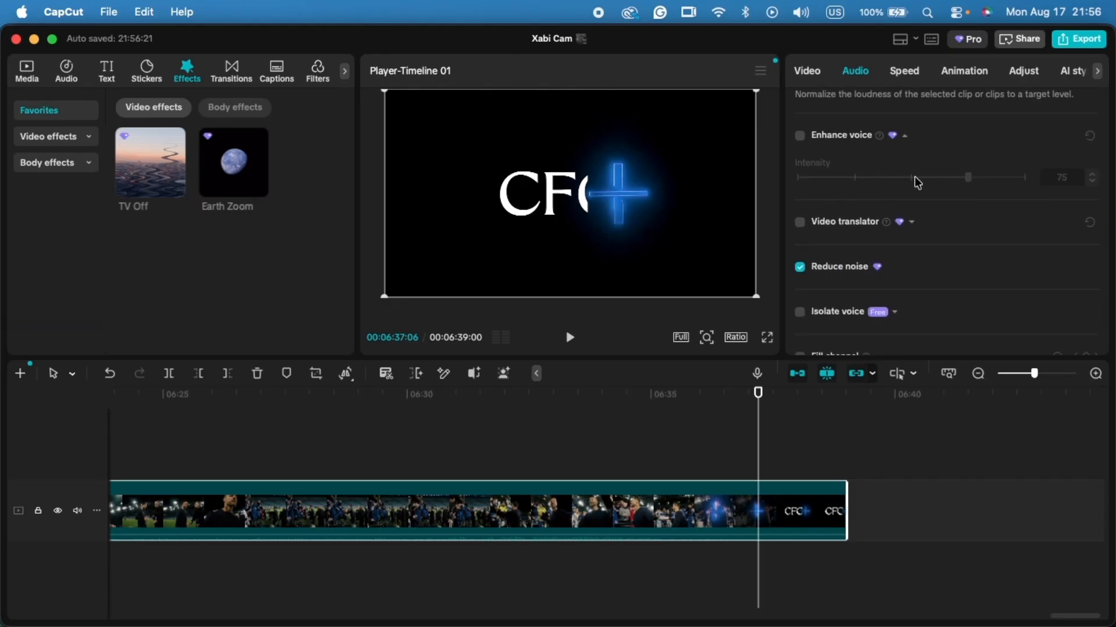
- Try to export the project to check which Pro items it uses, and return to editing
{"action": "left_click", "coordinate": [1080, 41]}
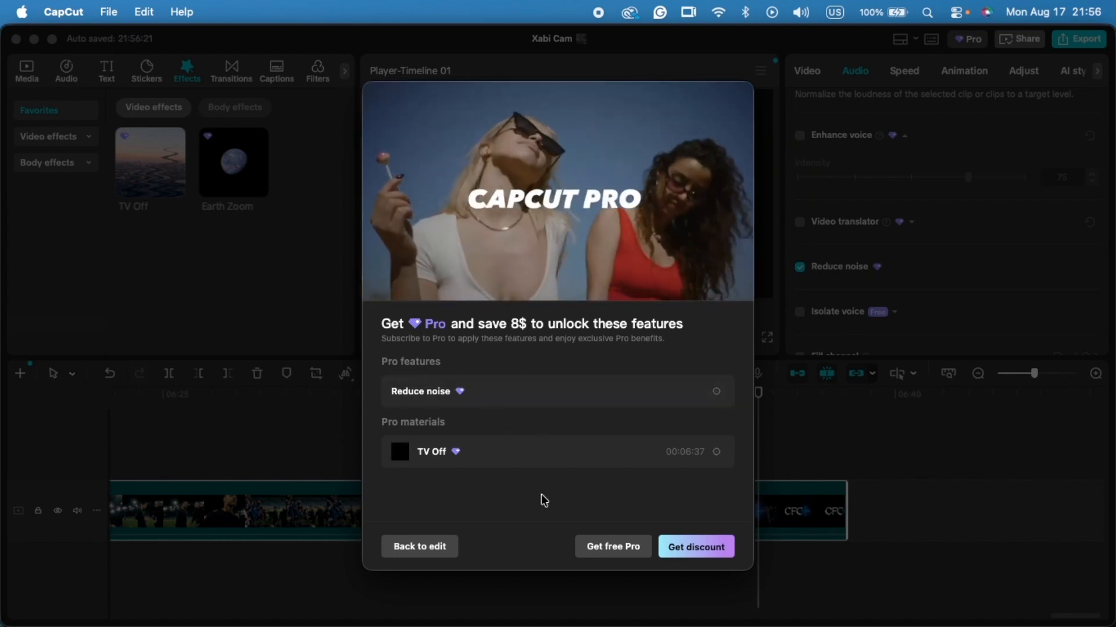
{"action": "left_click", "coordinate": [419, 549]}
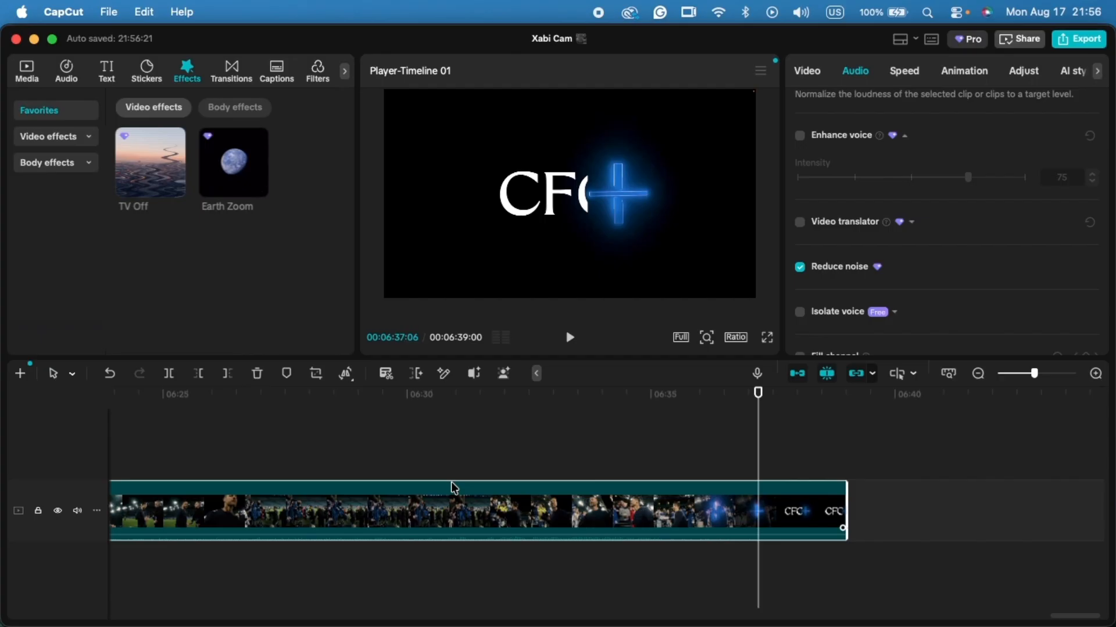
- Convert the edited clip with its effect and noise reduction into a compound clip
{"action": "right_click", "coordinate": [405, 513]}
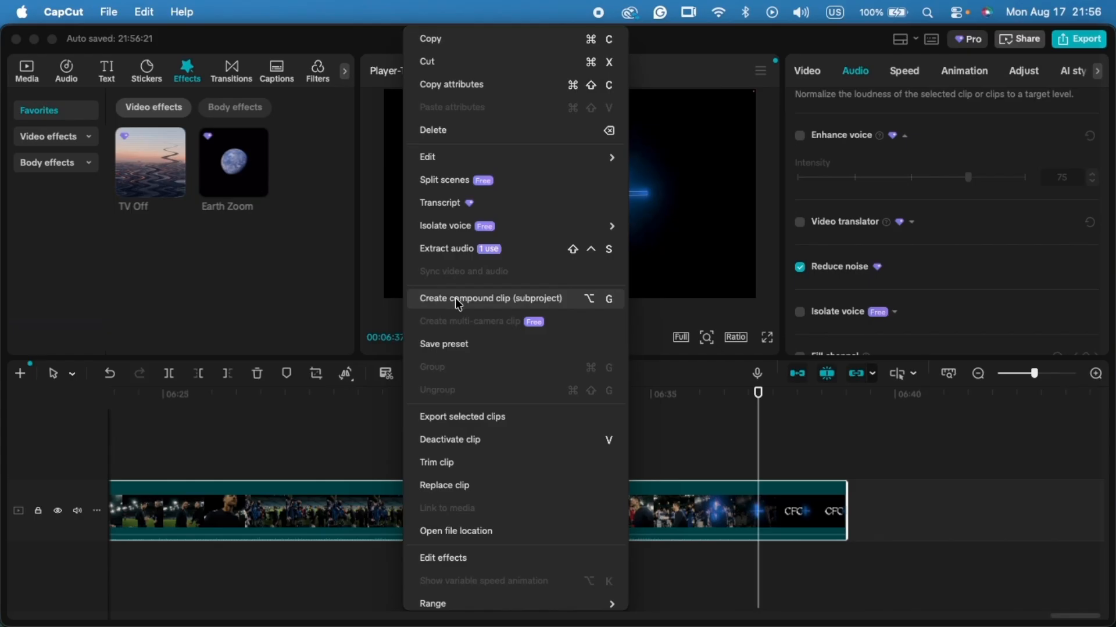
{"action": "left_click", "coordinate": [457, 302]}
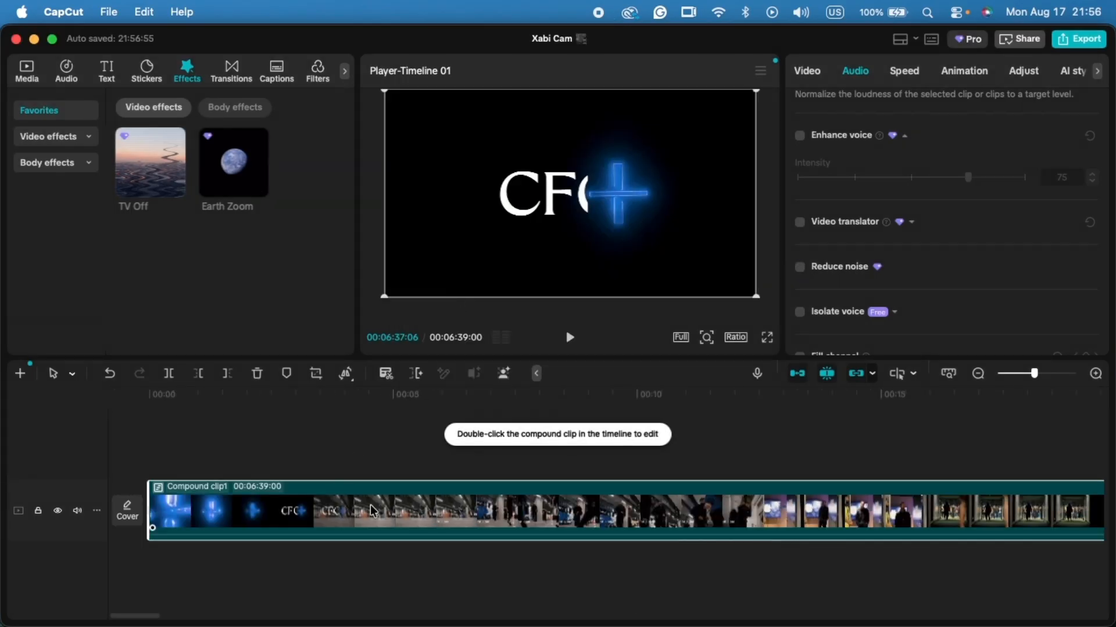
- Pre-process the compound clip on the timeline and quit CapCut once the processing is done
{"action": "right_click", "coordinate": [373, 511]}
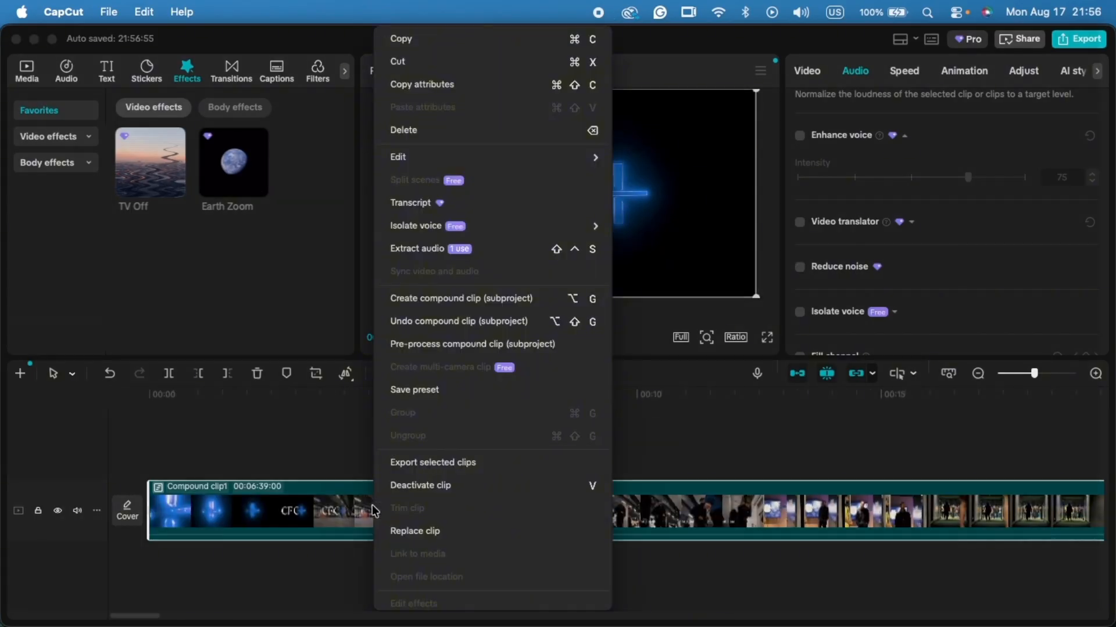
{"action": "left_click", "coordinate": [423, 344]}
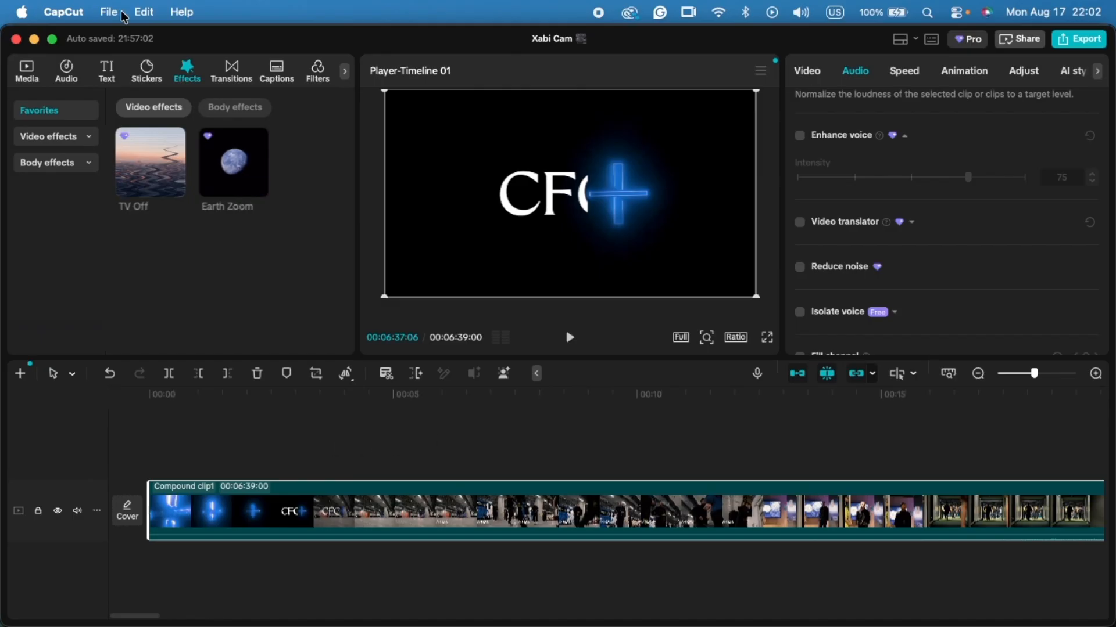
{"action": "left_click", "coordinate": [64, 11]}
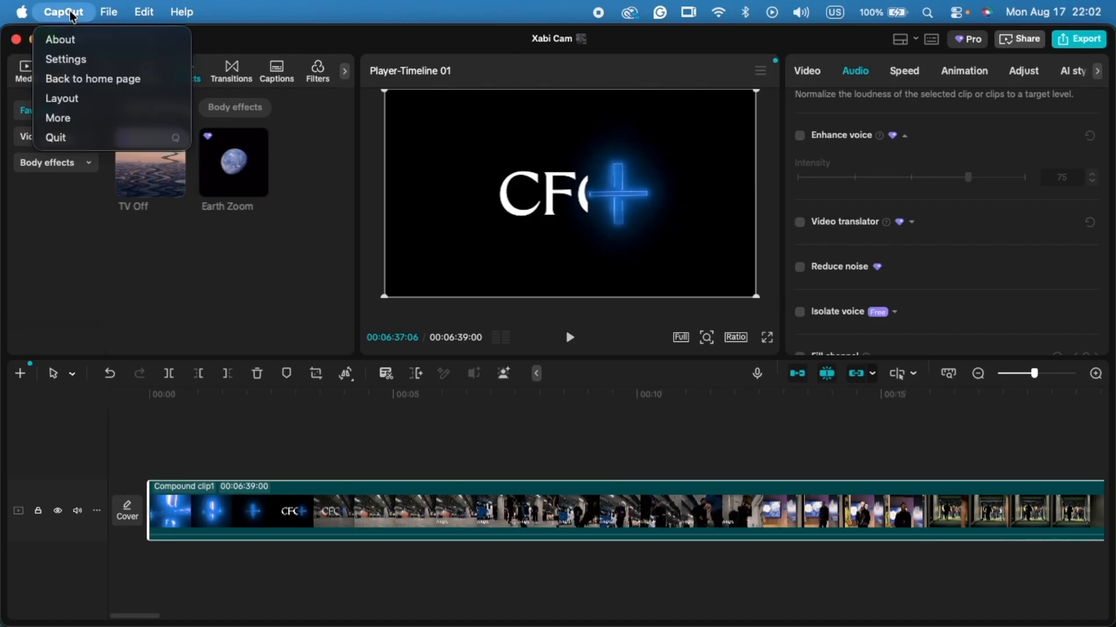
{"action": "left_click", "coordinate": [73, 138]}
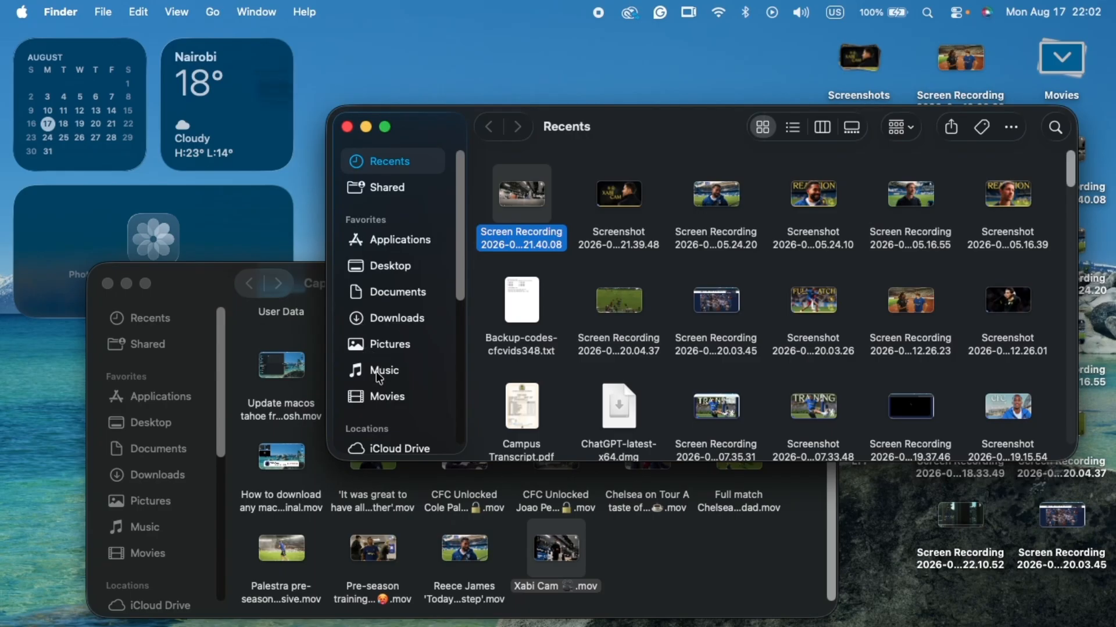
- Show the Movies folder in Finder, close the other Finder window and move the remaining one clear of the desktop files
{"action": "left_click", "coordinate": [383, 398]}
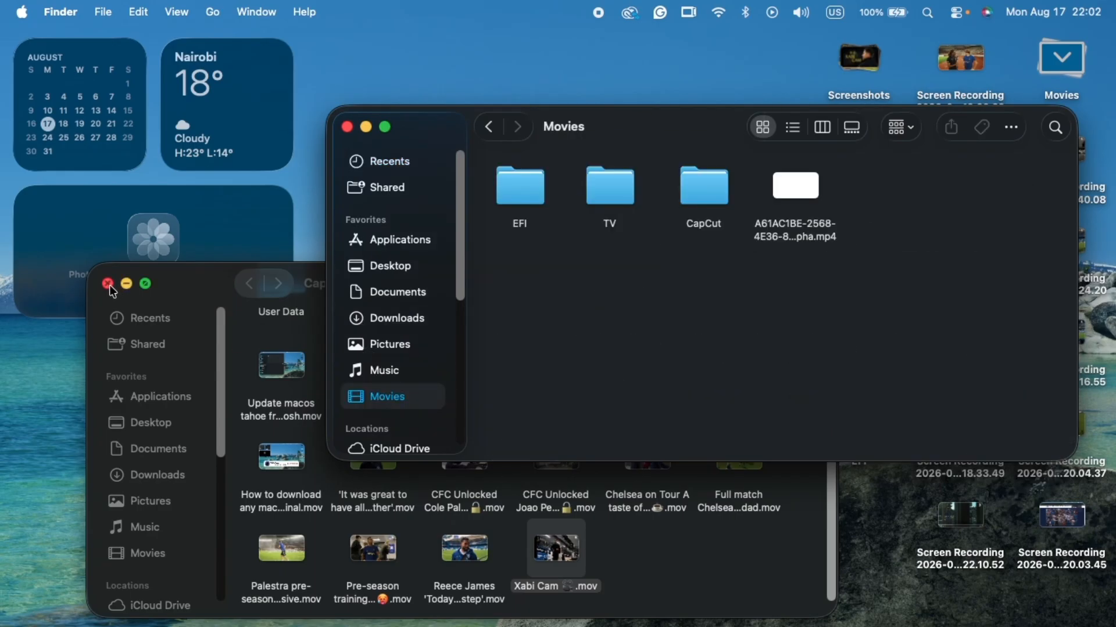
{"action": "left_click", "coordinate": [108, 285]}
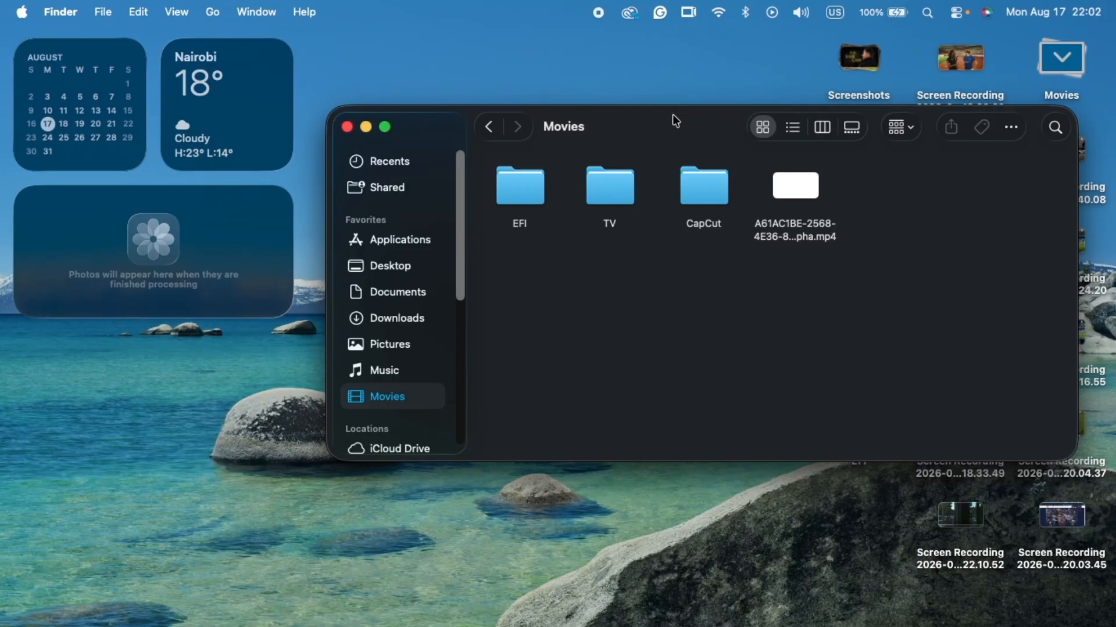
{"action": "left_click_drag", "start_coordinate": [676, 120], "coordinate": [488, 182]}
- Open the com.lveditor.draft folder inside Movies, following CapCut, User Data and Projects
{"action": "left_click", "coordinate": [523, 255]}
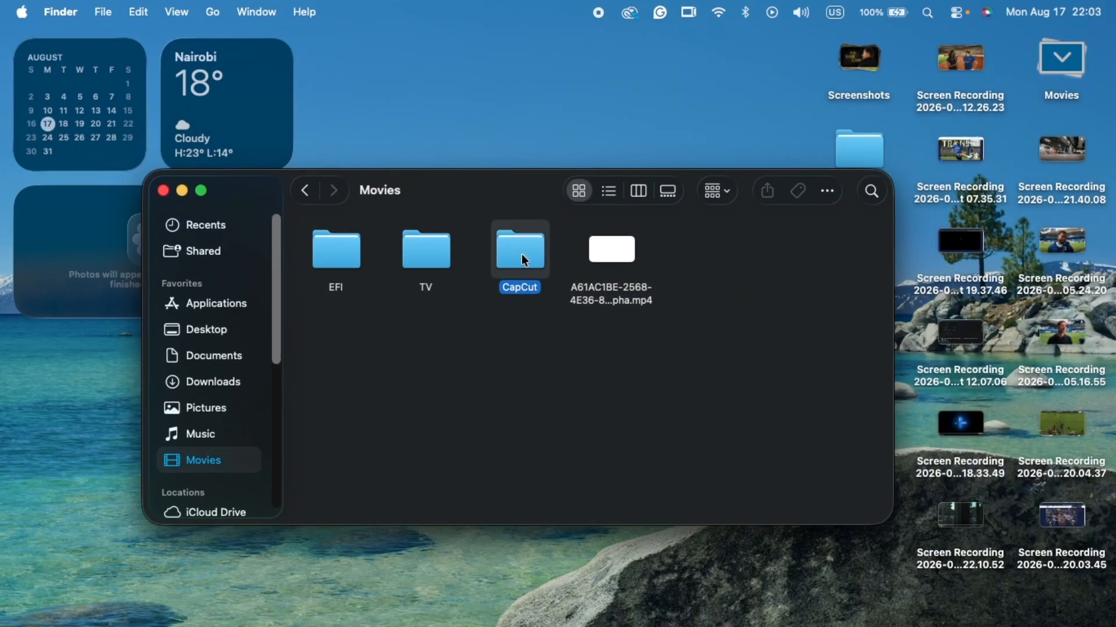
{"action": "double_click", "coordinate": [522, 256]}
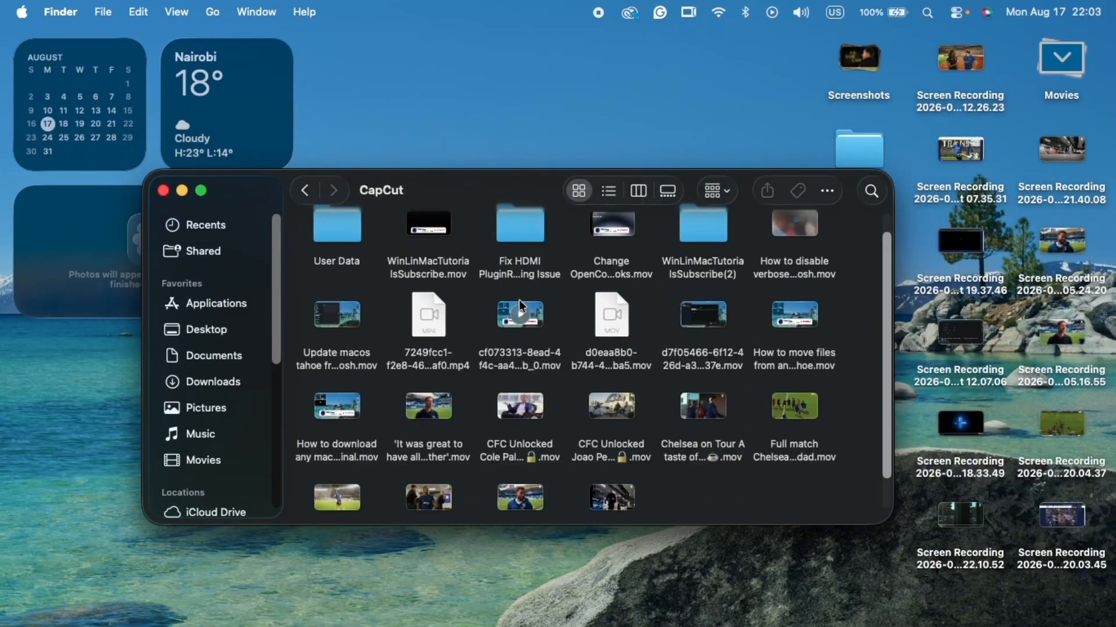
{"action": "scroll", "coordinate": [519, 303], "scroll_direction": "up", "scroll_amount": 2}
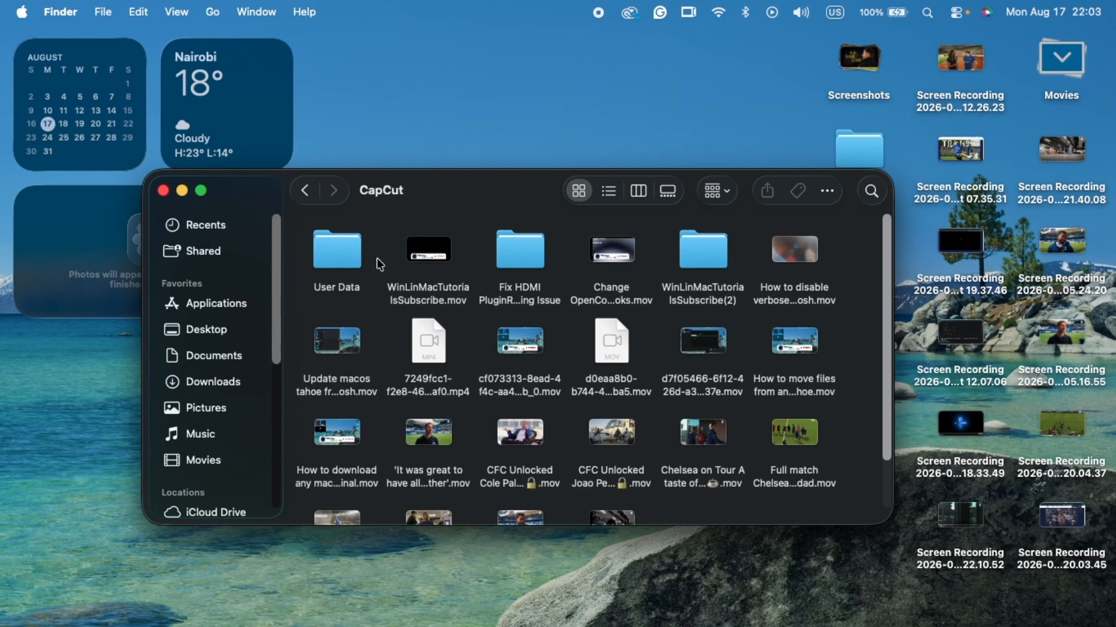
{"action": "double_click", "coordinate": [339, 250]}
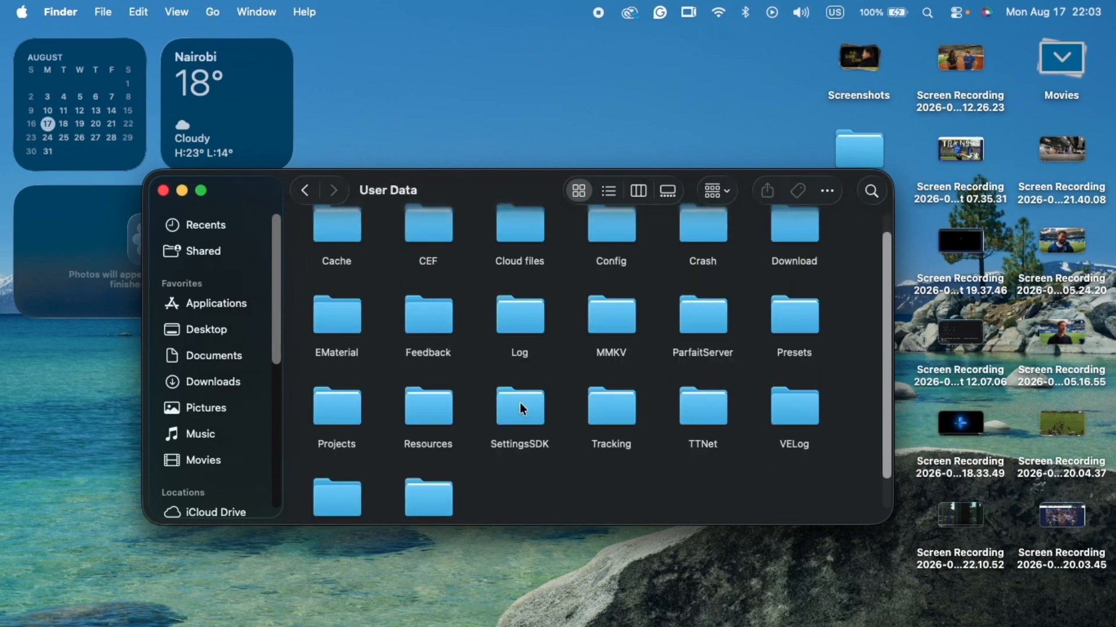
{"action": "scroll", "coordinate": [674, 473], "scroll_direction": "down", "scroll_amount": 3}
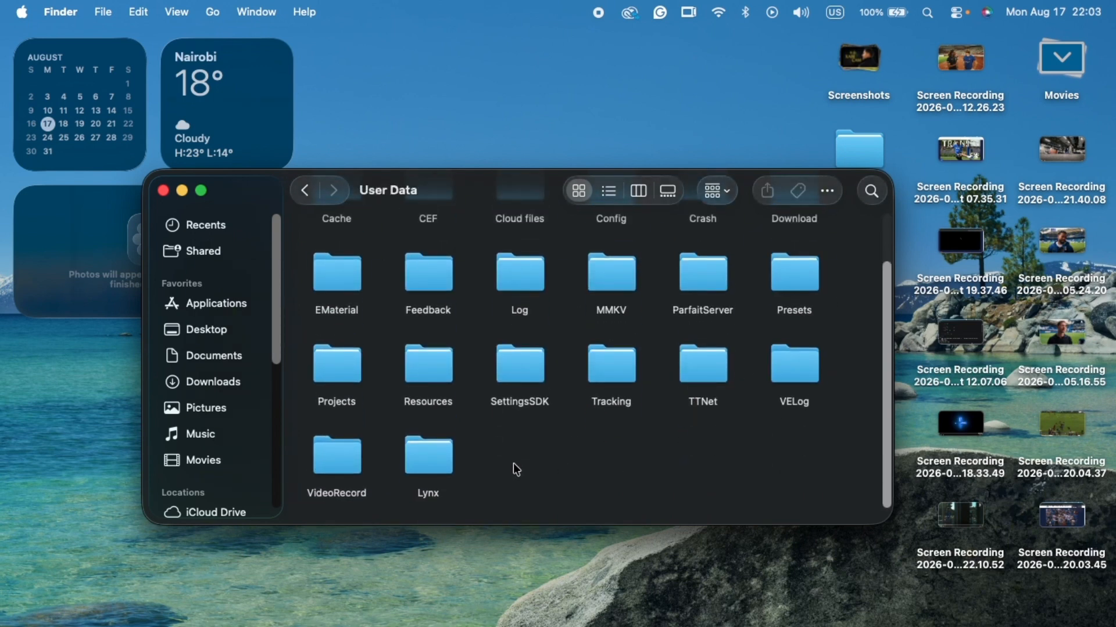
{"action": "double_click", "coordinate": [351, 369]}
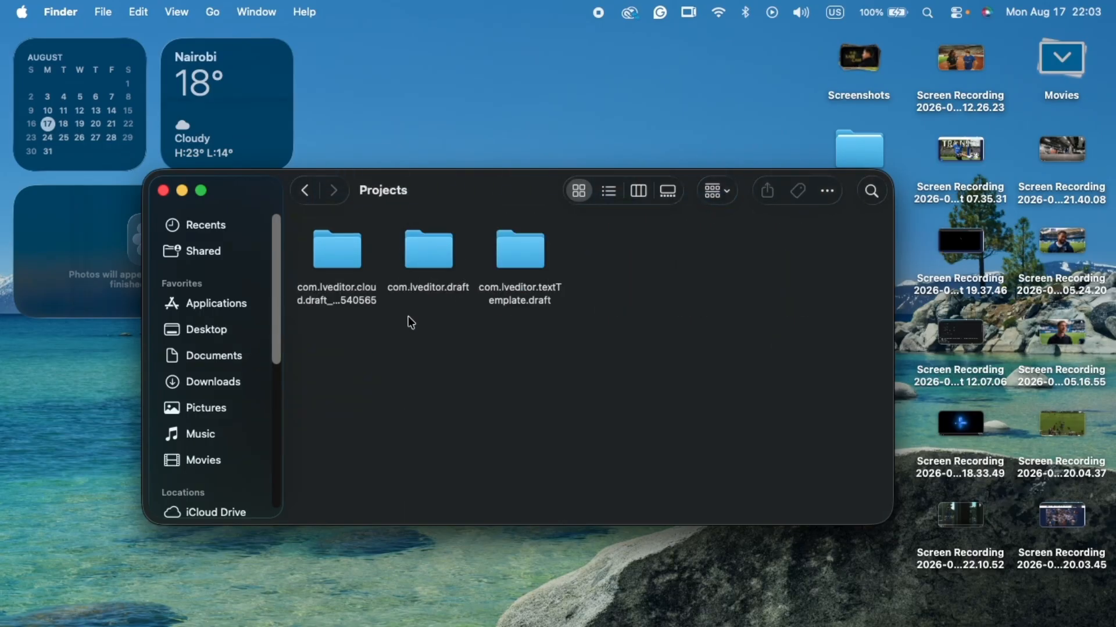
{"action": "double_click", "coordinate": [446, 257]}
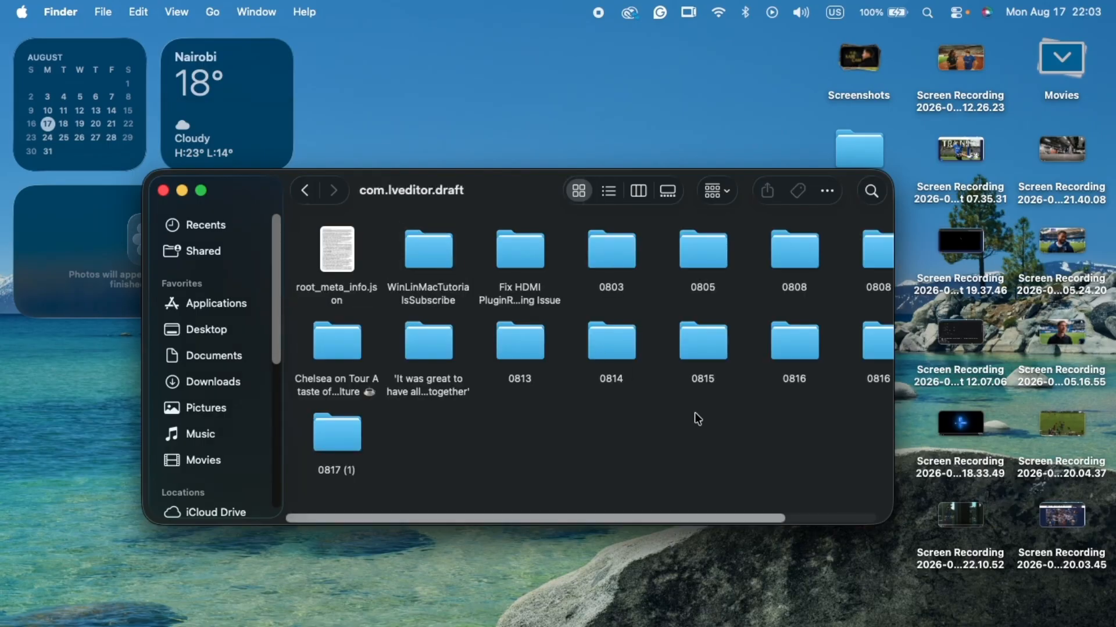
- Open the 0817 (1) project folder's Resources/combination subfolder and select the MP4 file whose name ends in video
{"action": "scroll", "coordinate": [698, 419], "scroll_direction": "right", "scroll_amount": 4}
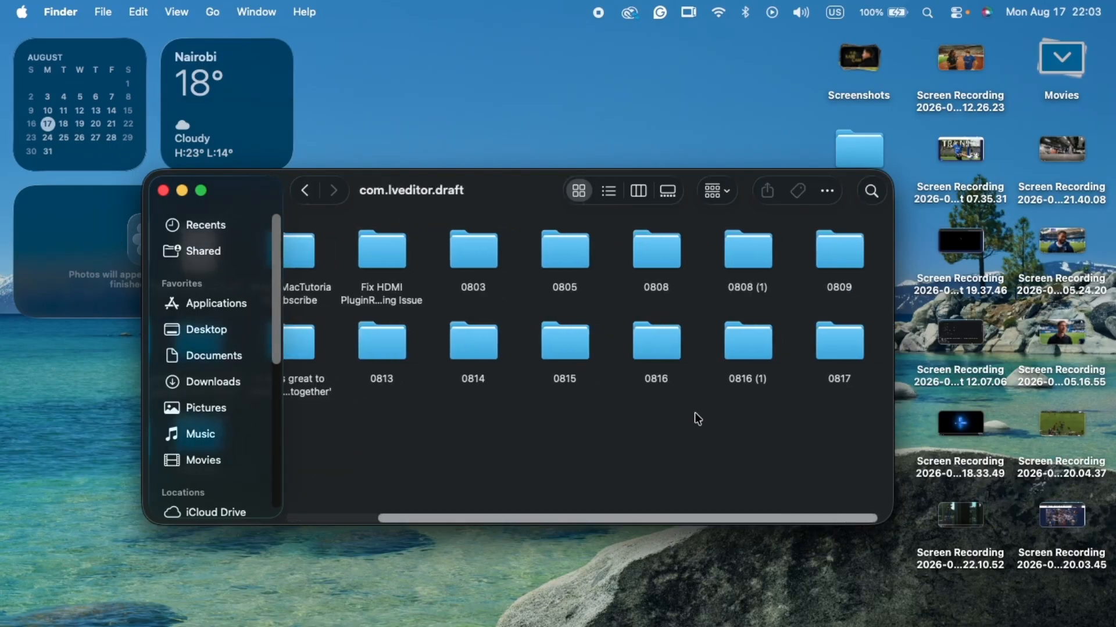
{"action": "scroll", "coordinate": [698, 419], "scroll_direction": "left", "scroll_amount": 4}
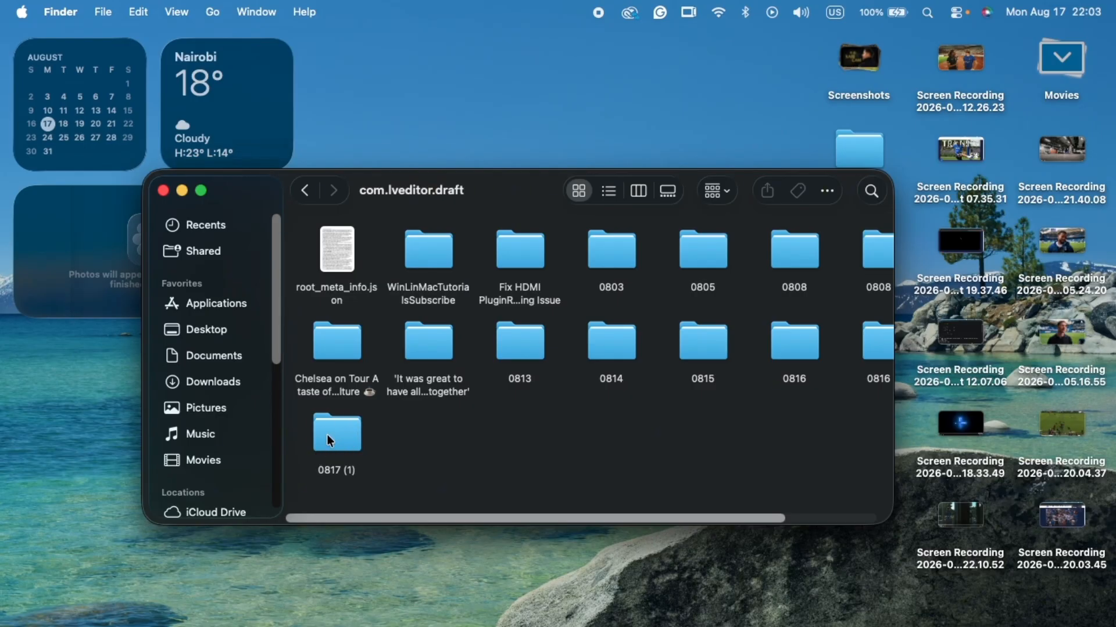
{"action": "double_click", "coordinate": [326, 435]}
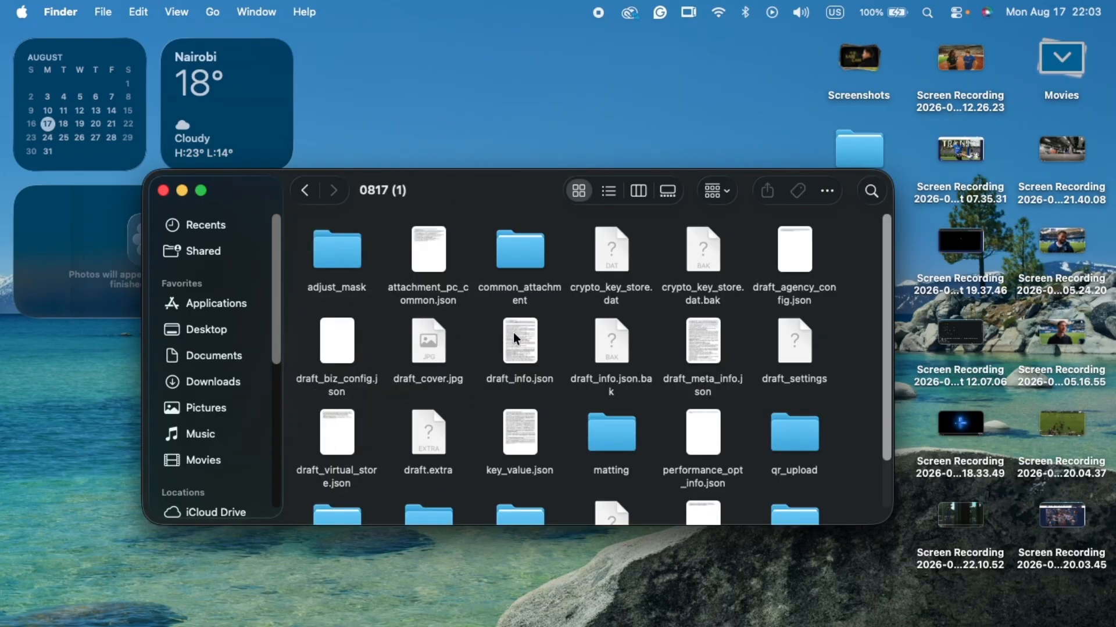
{"action": "scroll", "coordinate": [510, 239], "scroll_direction": "down", "scroll_amount": 2}
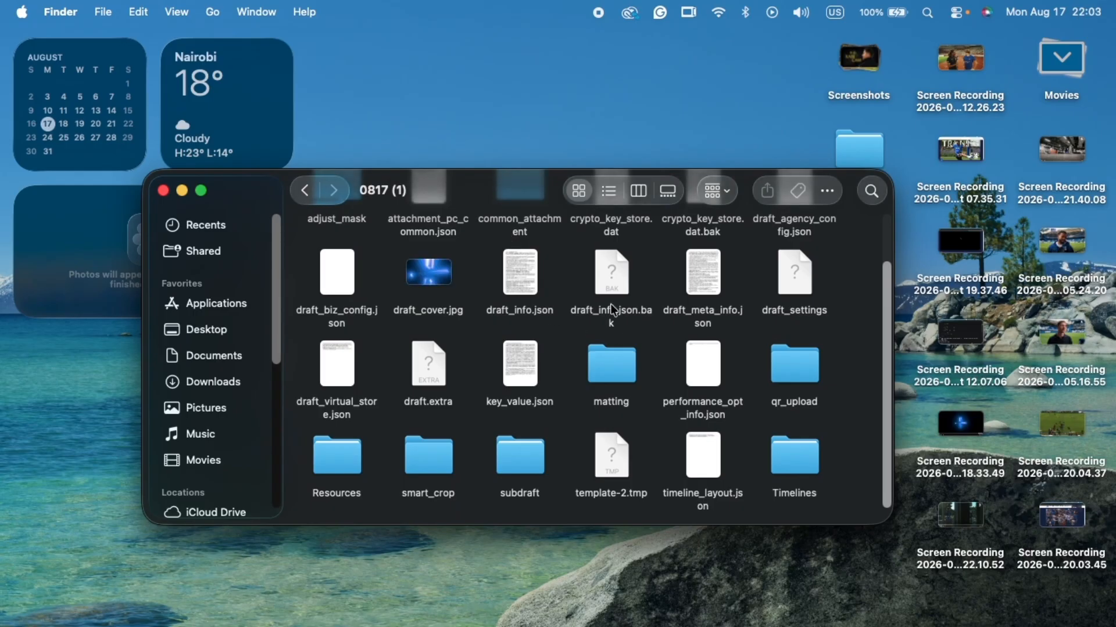
{"action": "double_click", "coordinate": [336, 455]}
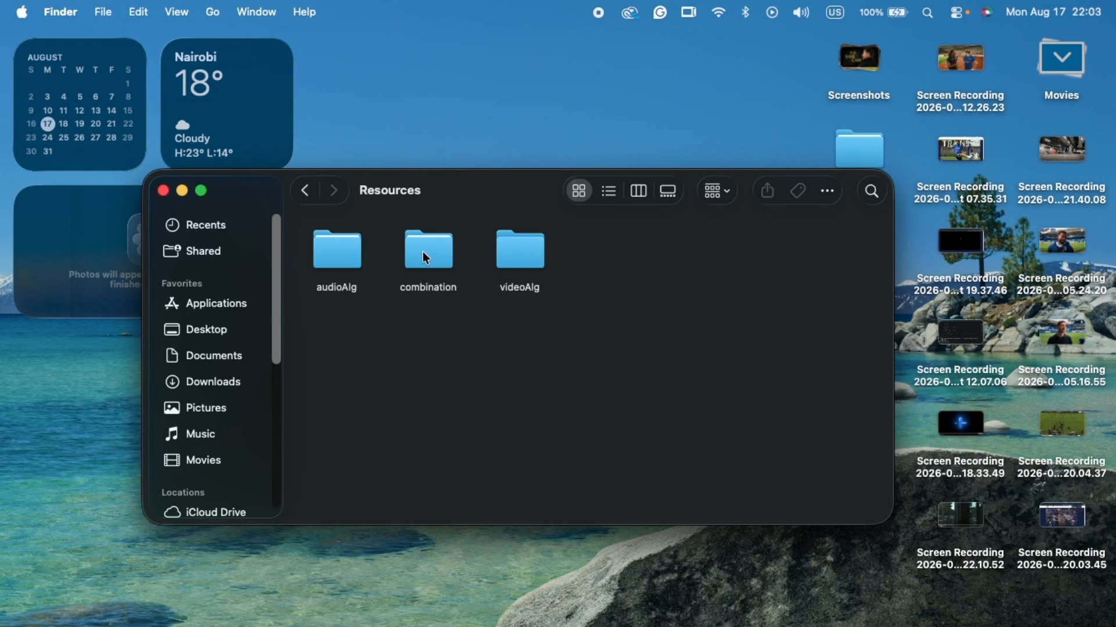
{"action": "double_click", "coordinate": [423, 253]}
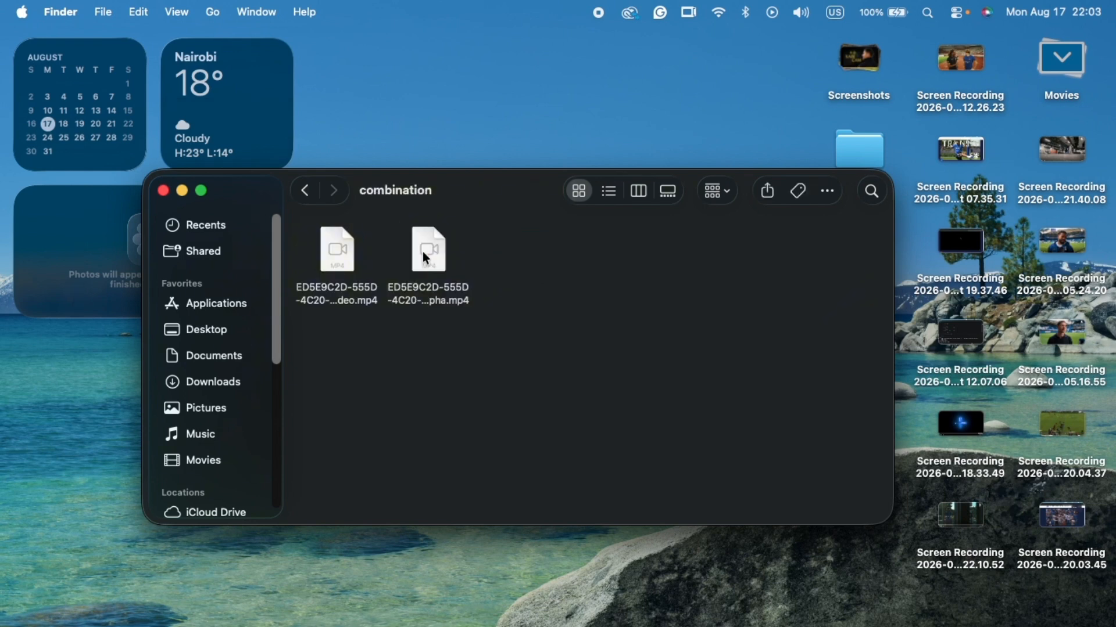
{"action": "left_click", "coordinate": [332, 254]}
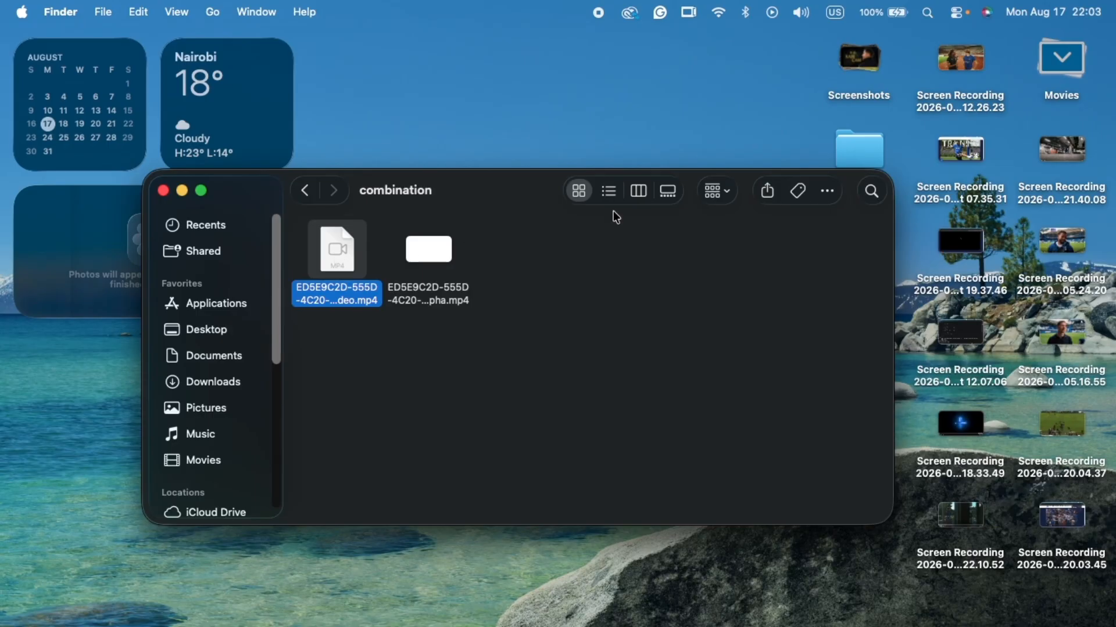
- Collapse the desktop's Movies stack, relaunch CapCut and open the Xabi Cam project
{"action": "left_click", "coordinate": [1061, 76]}
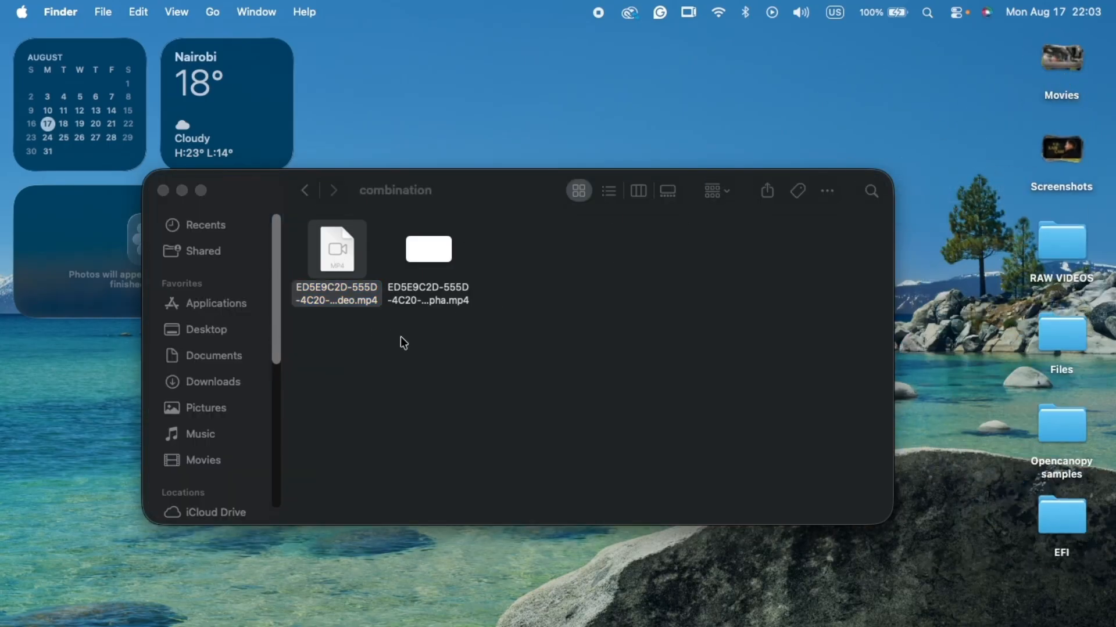
{"action": "mouse_move", "coordinate": [540, 621]}
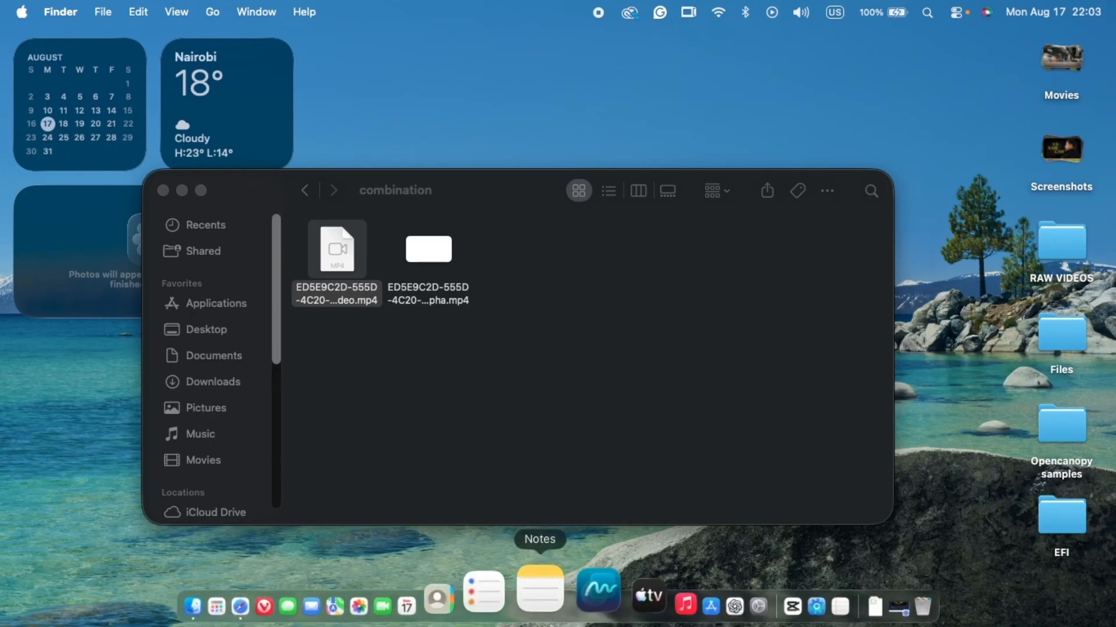
{"action": "left_click", "coordinate": [731, 613]}
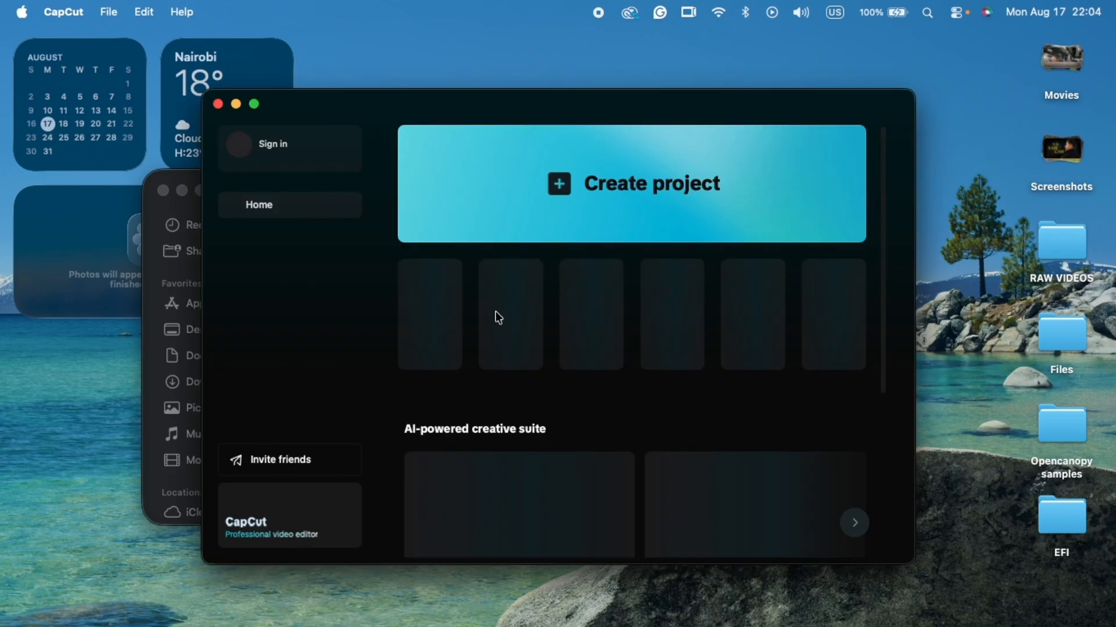
{"action": "scroll", "coordinate": [495, 310], "scroll_direction": "down", "scroll_amount": 5}
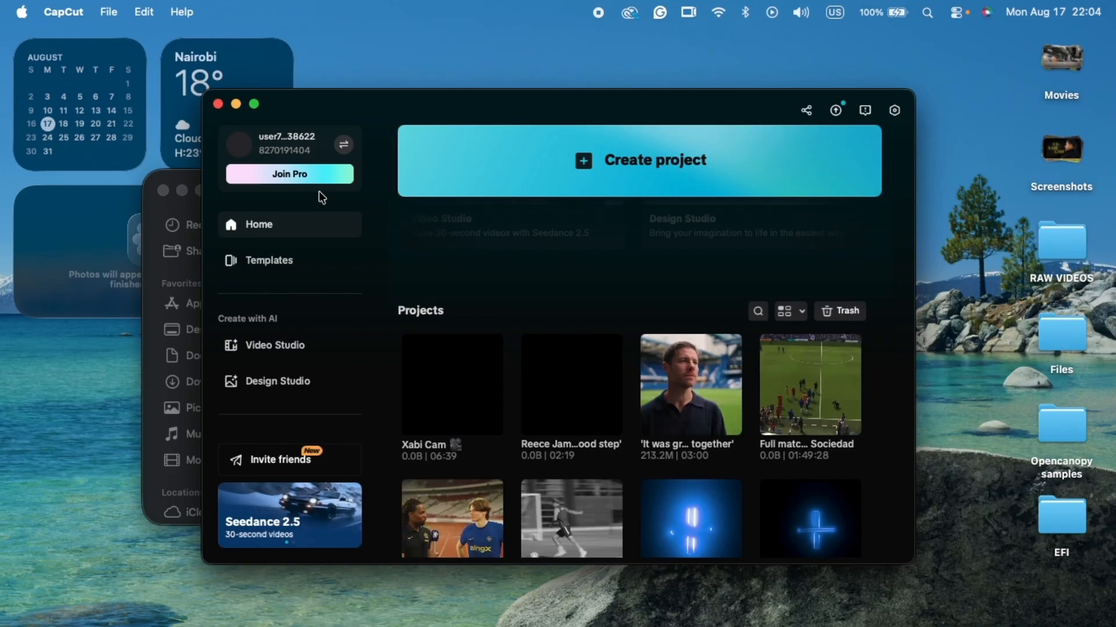
{"action": "scroll", "coordinate": [456, 316], "scroll_direction": "down", "scroll_amount": 3}
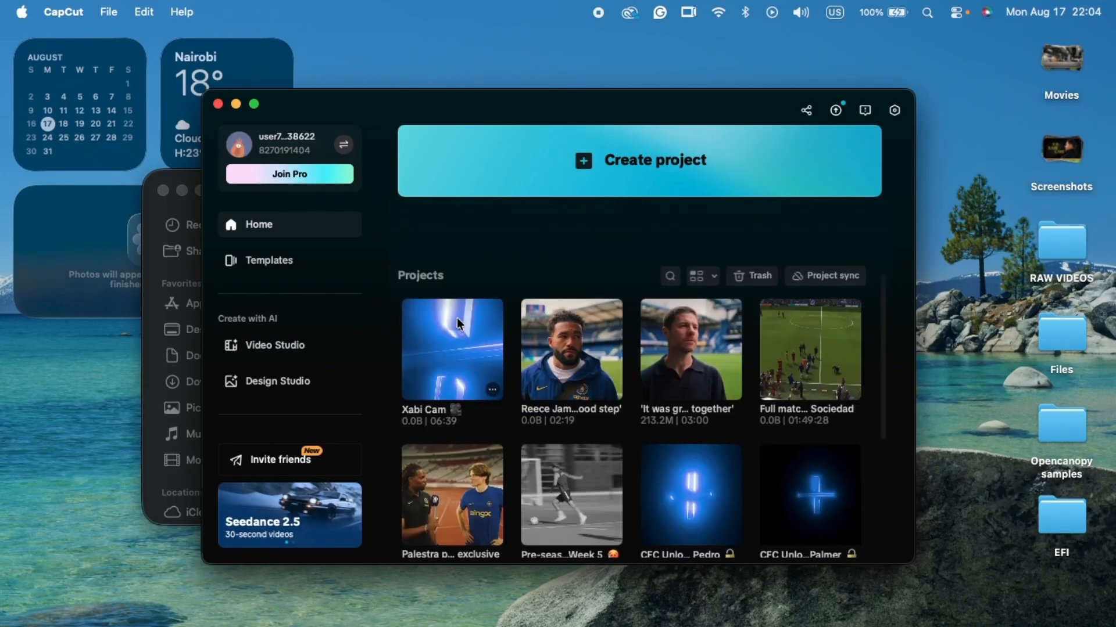
{"action": "scroll", "coordinate": [459, 324], "scroll_direction": "up", "scroll_amount": 3}
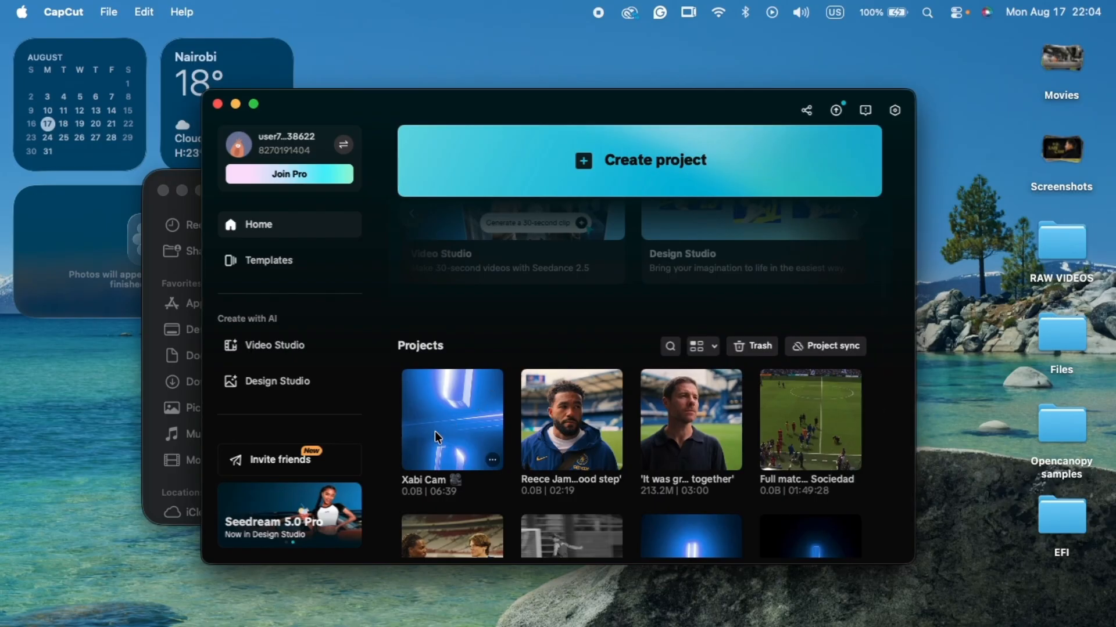
{"action": "left_click", "coordinate": [435, 431]}
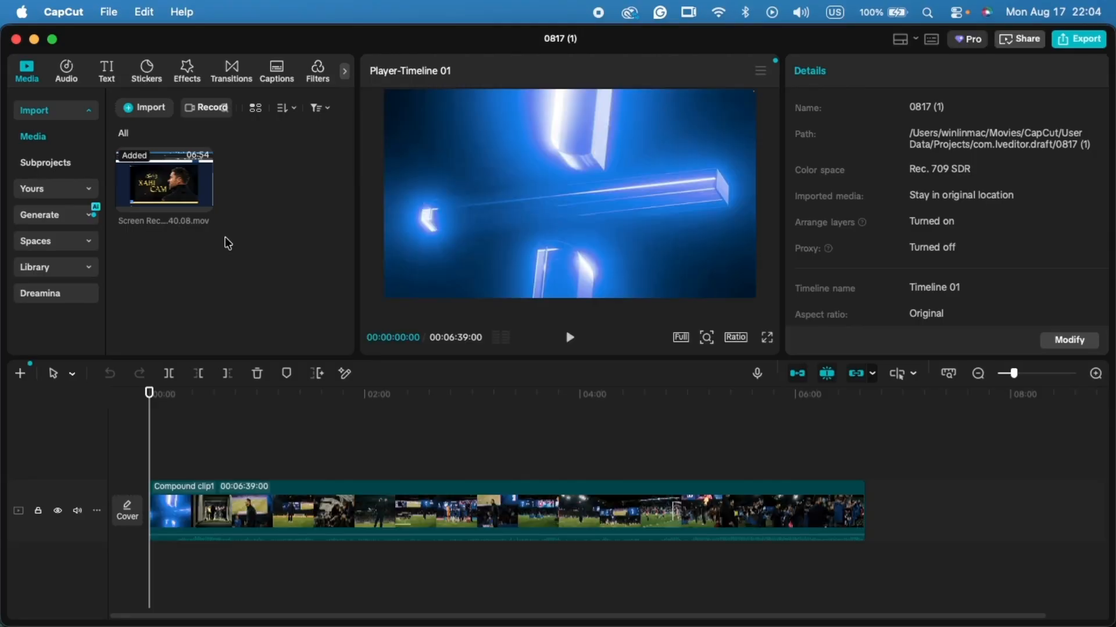
- Try to export the reopened project to check for Pro items in the compound clip, and return to editing
{"action": "left_click", "coordinate": [1079, 42]}
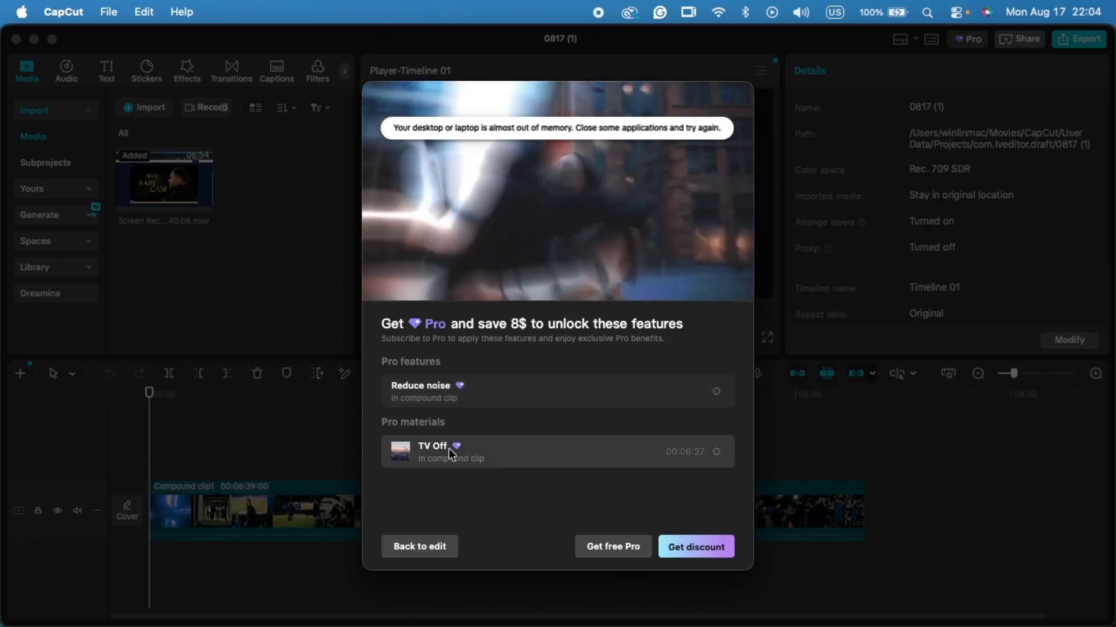
{"action": "left_click", "coordinate": [419, 550]}
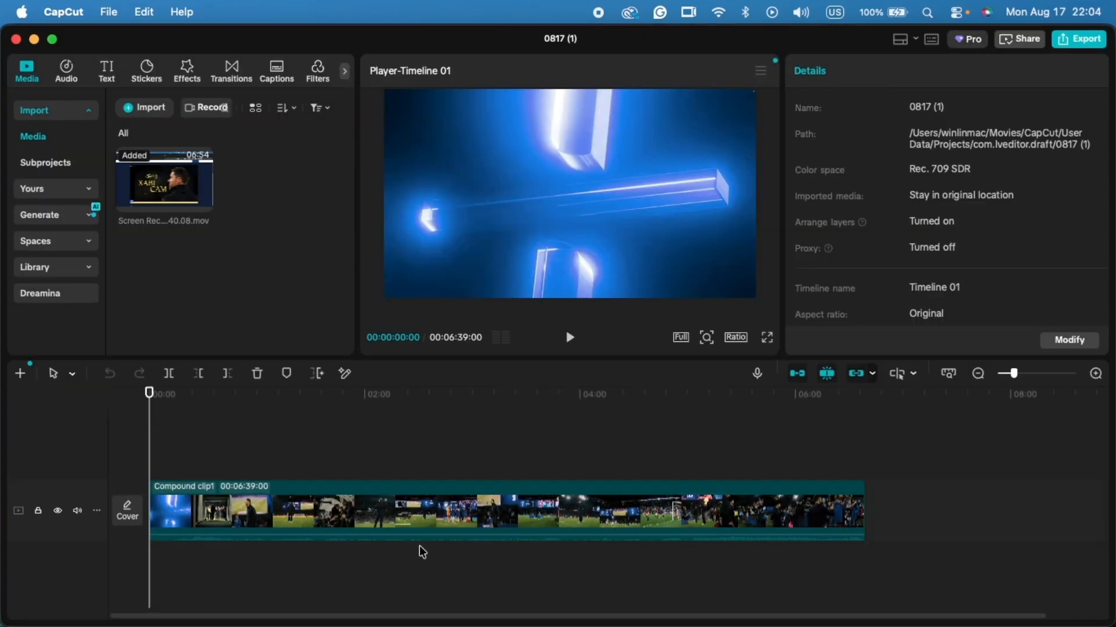
- Import the pre-processed video.mp4 file from Finder's combination folder into the CapCut project's media
{"action": "key", "text": "super+Tab"}
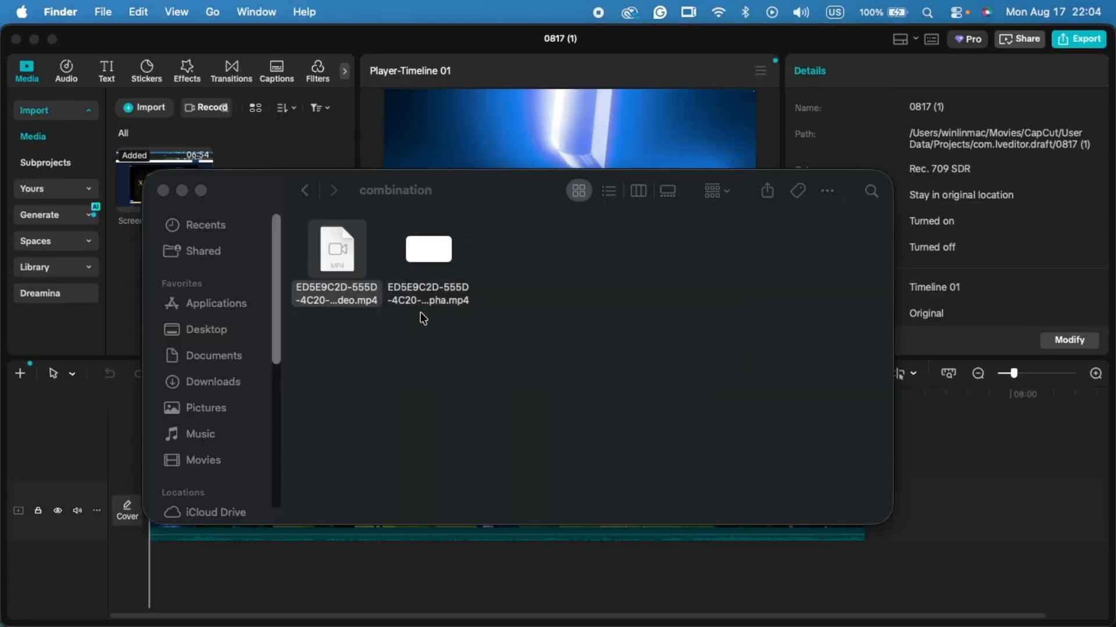
{"action": "left_click_drag", "start_coordinate": [444, 184], "coordinate": [762, 266]}
{"action": "left_click_drag", "start_coordinate": [654, 331], "coordinate": [171, 264]}
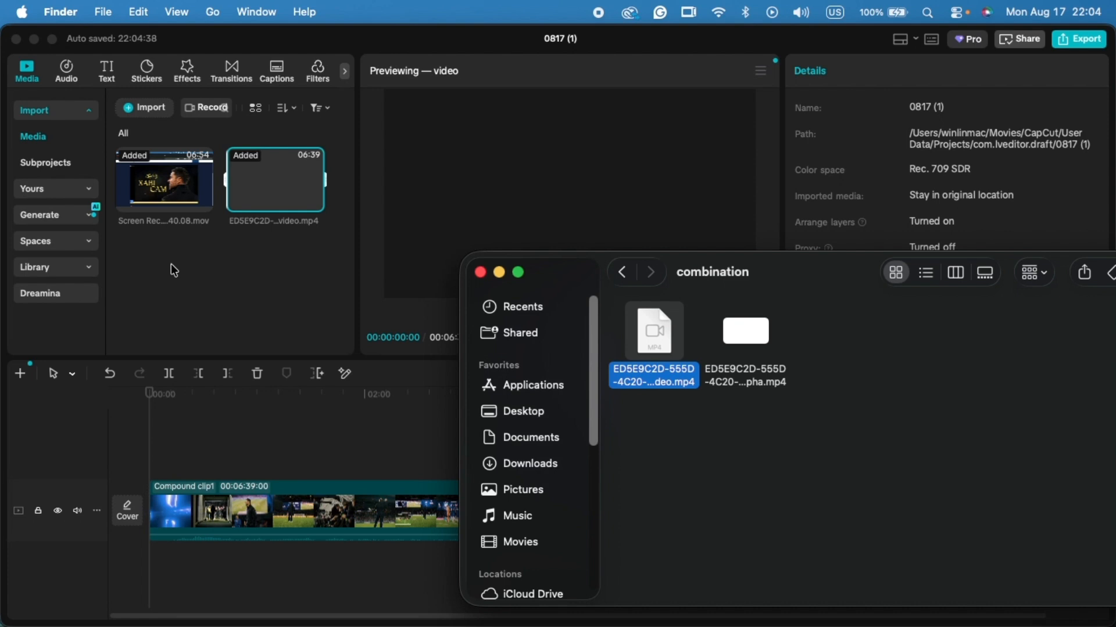
- Return to CapCut and play the imported video.mp4 in the preview player
{"action": "left_click", "coordinate": [244, 272]}
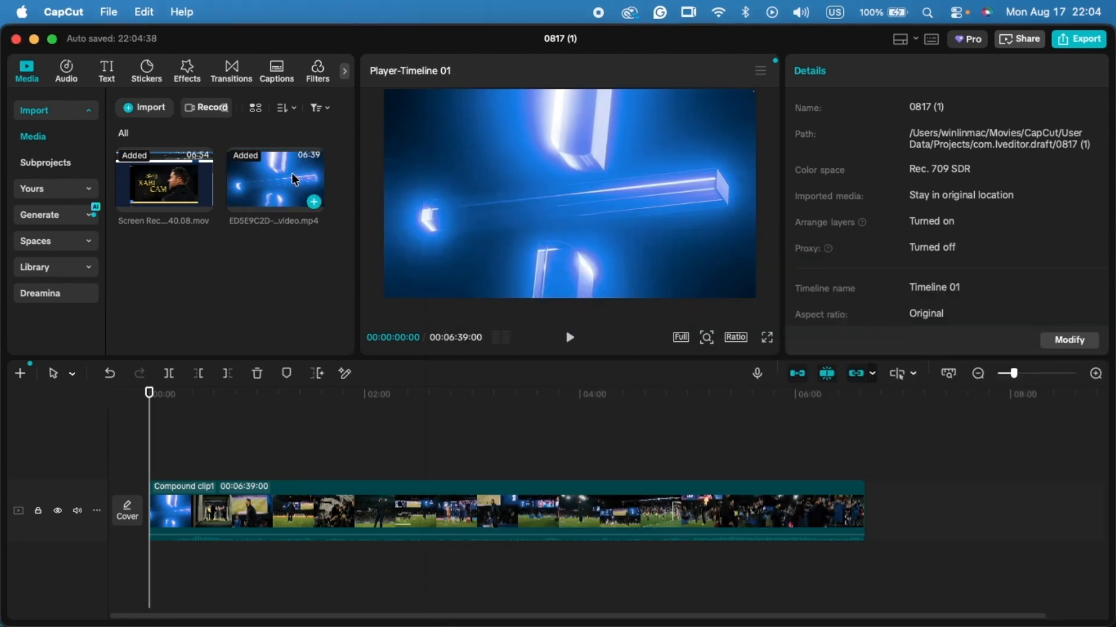
{"action": "left_click", "coordinate": [258, 173]}
{"action": "key", "text": "space"}
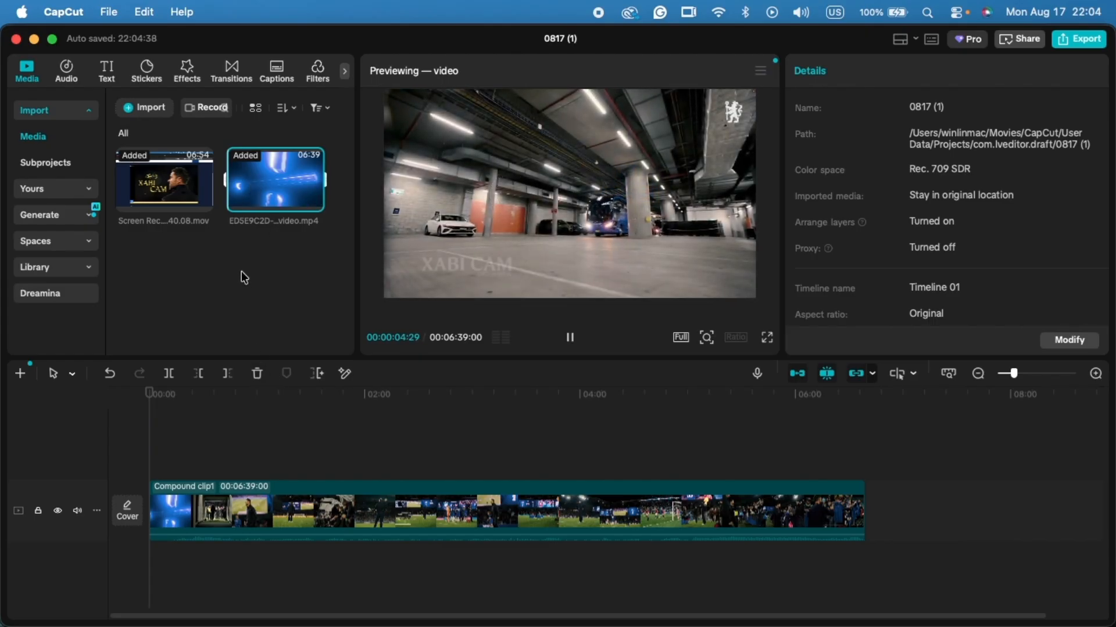
- Place the imported video.mp4 on a track above the compound clip at the timeline's start and disable the compound clip
{"action": "left_click_drag", "start_coordinate": [262, 182], "coordinate": [151, 449]}
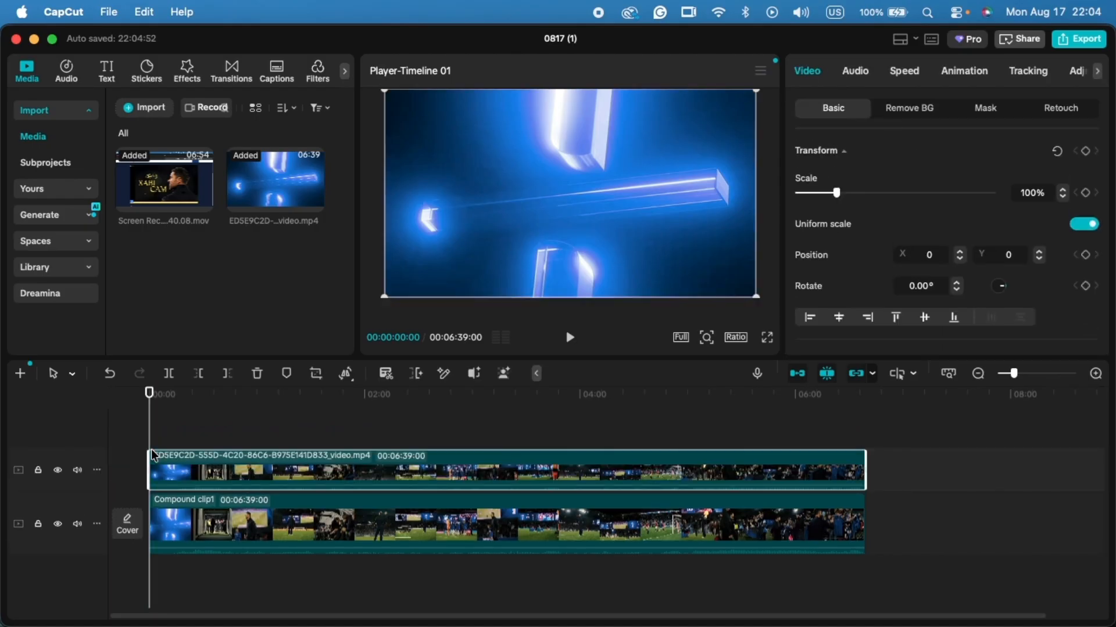
{"action": "left_click", "coordinate": [442, 517]}
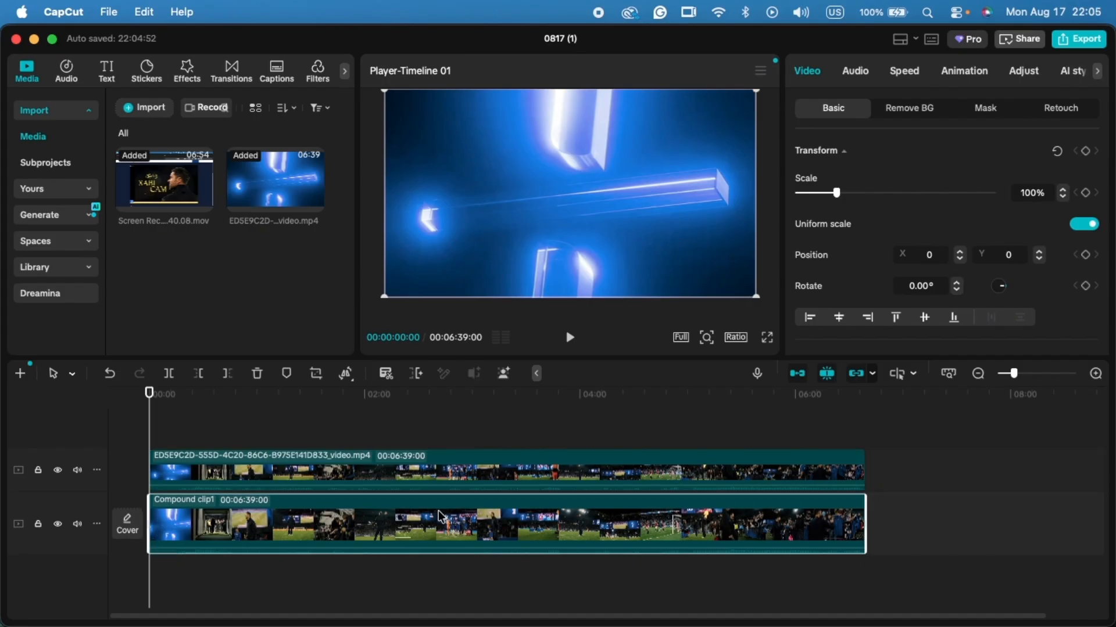
{"action": "key", "text": "v"}
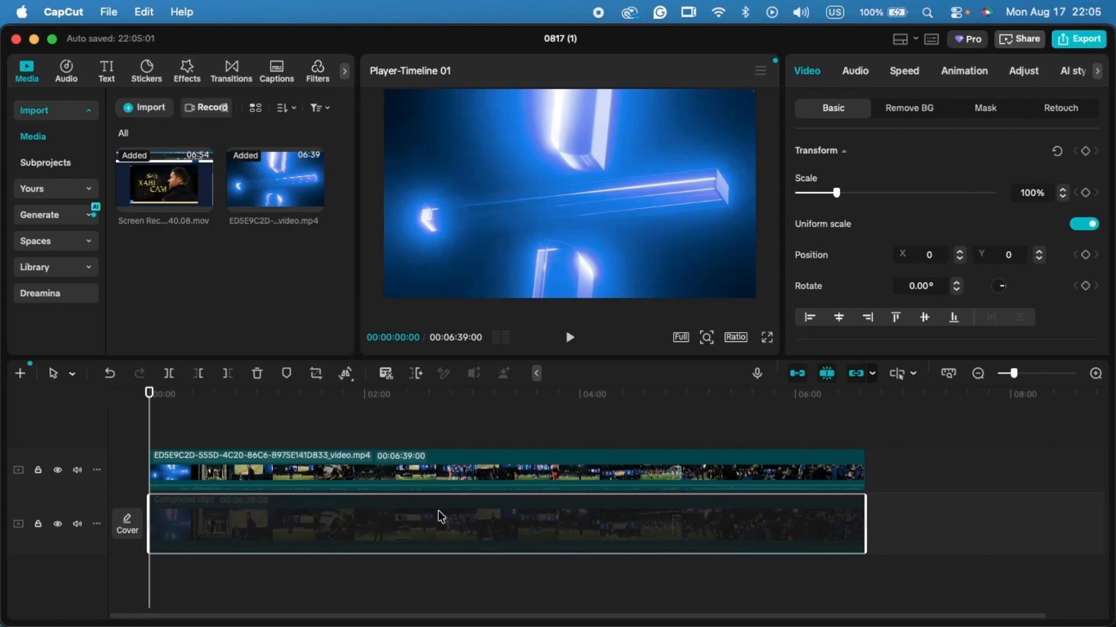
- Delete the disabled compound clip from the timeline and move the imported video down onto the main track
{"action": "key", "text": "Delete"}
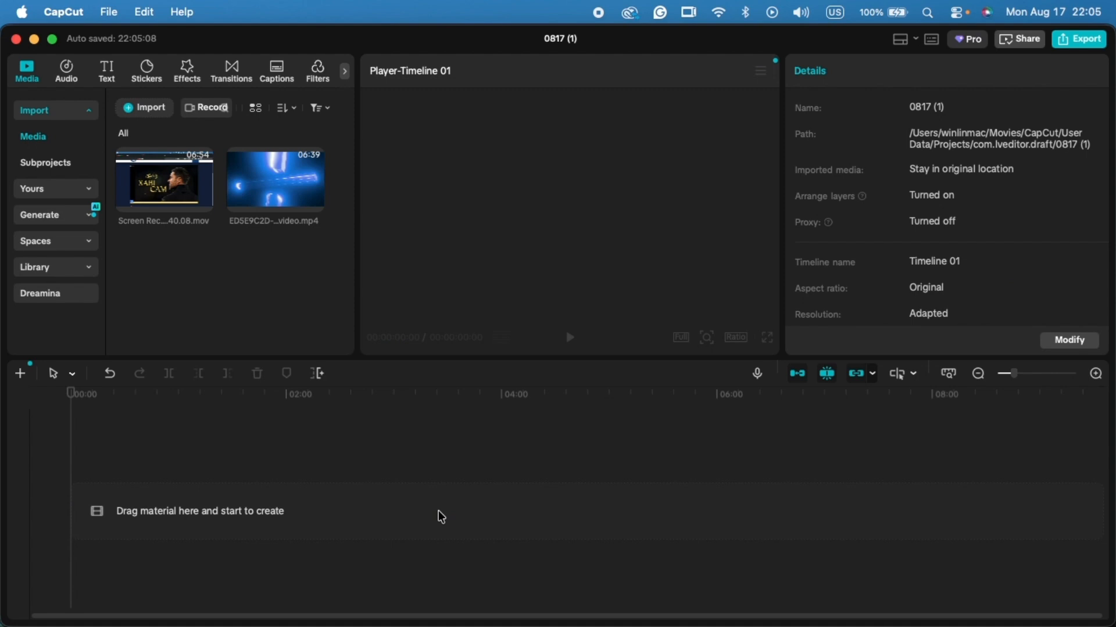
{"action": "key", "text": "super+z"}
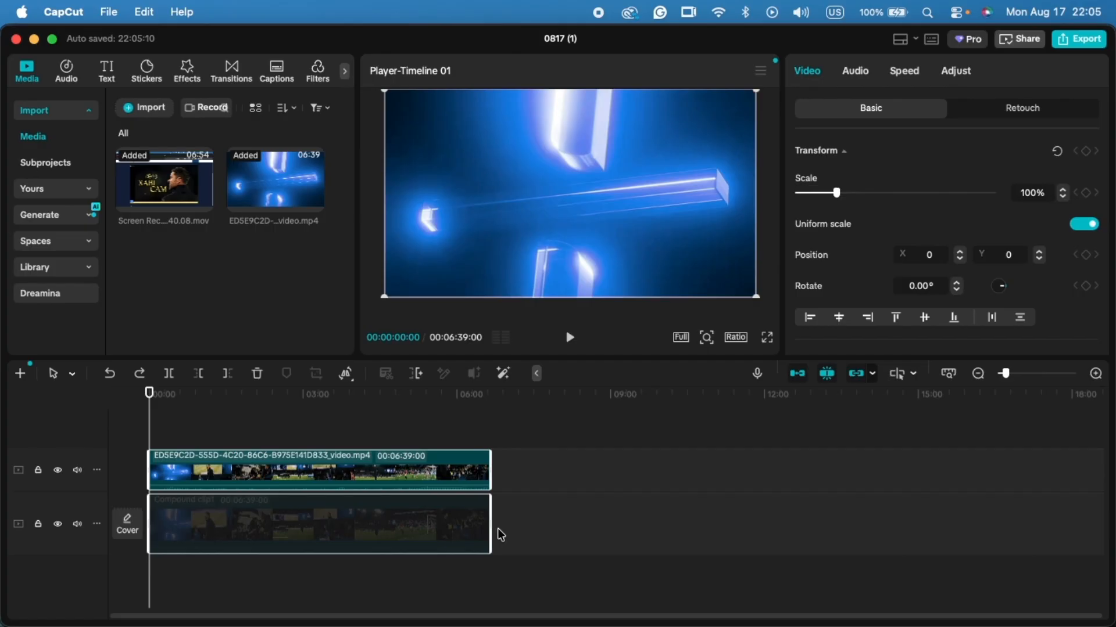
{"action": "left_click_drag", "start_coordinate": [441, 528], "coordinate": [435, 459]}
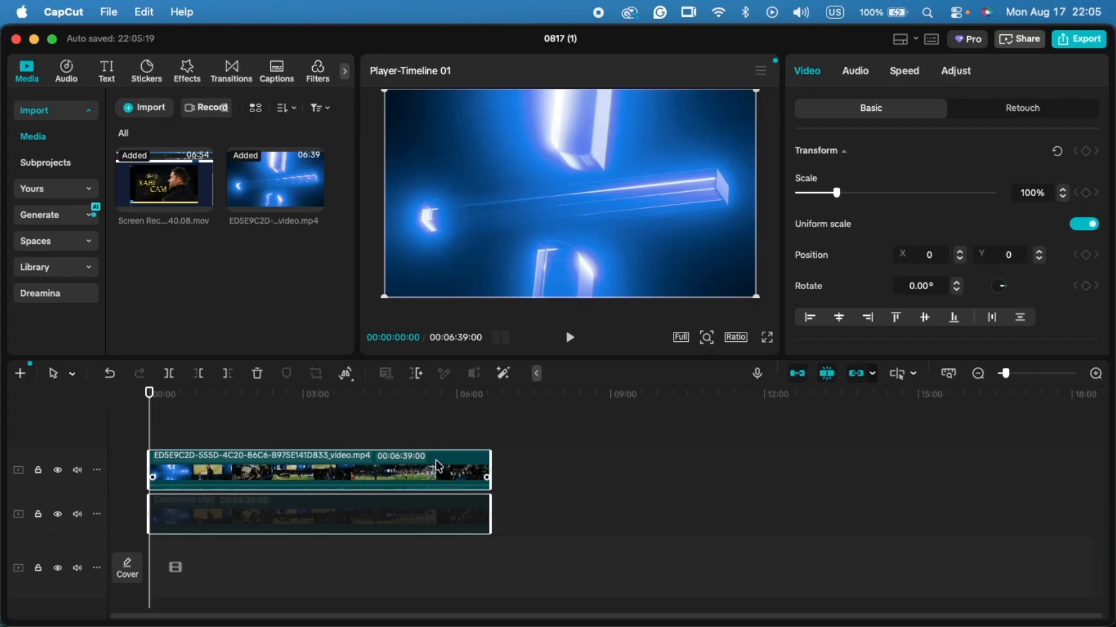
{"action": "left_click", "coordinate": [584, 522]}
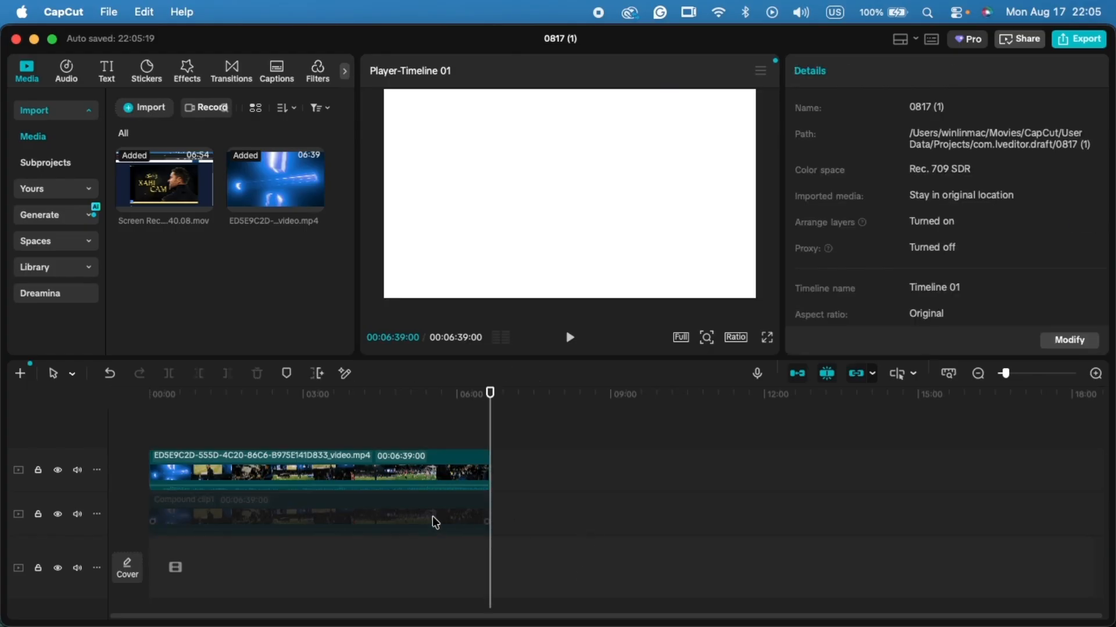
{"action": "left_click", "coordinate": [435, 523]}
{"action": "key", "text": "Delete"}
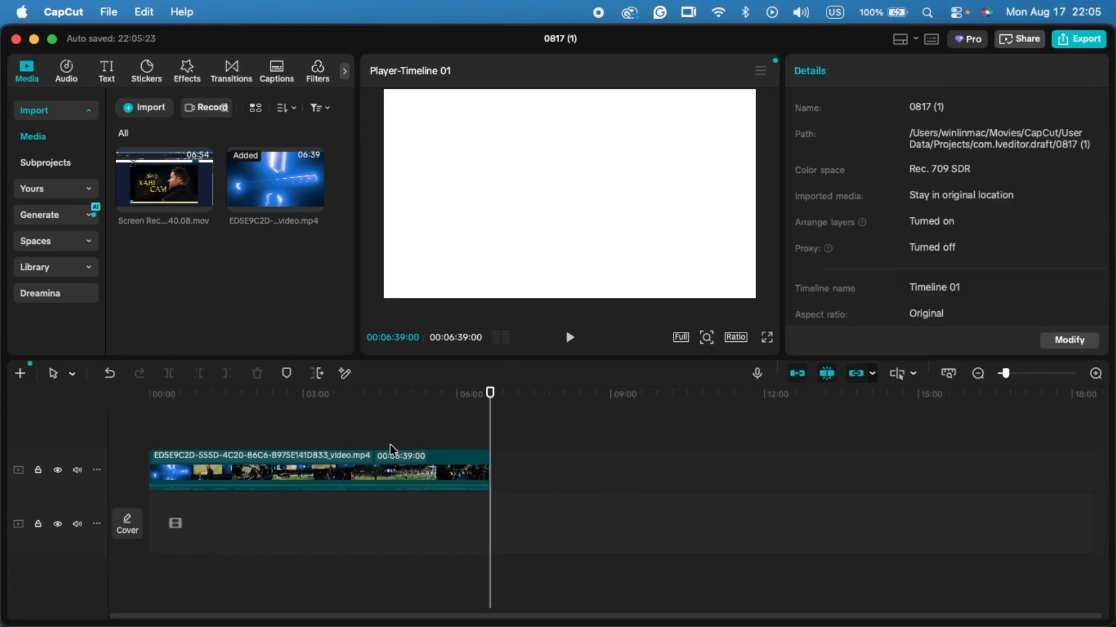
{"action": "left_click", "coordinate": [382, 462]}
{"action": "left_click_drag", "start_coordinate": [381, 458], "coordinate": [385, 514]}
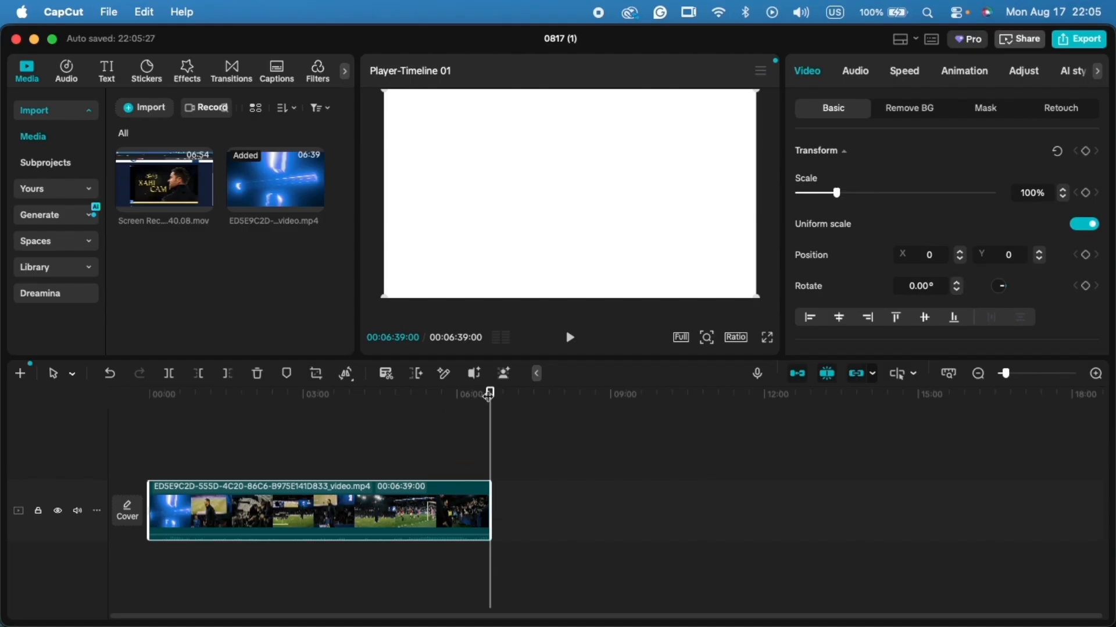
- Scrub through the imported video's closing section on the timeline and review the clip's audio options, including Reduce noise
{"action": "left_click_drag", "start_coordinate": [489, 395], "coordinate": [485, 398]}
{"action": "left_click_drag", "start_coordinate": [487, 397], "coordinate": [483, 397]}
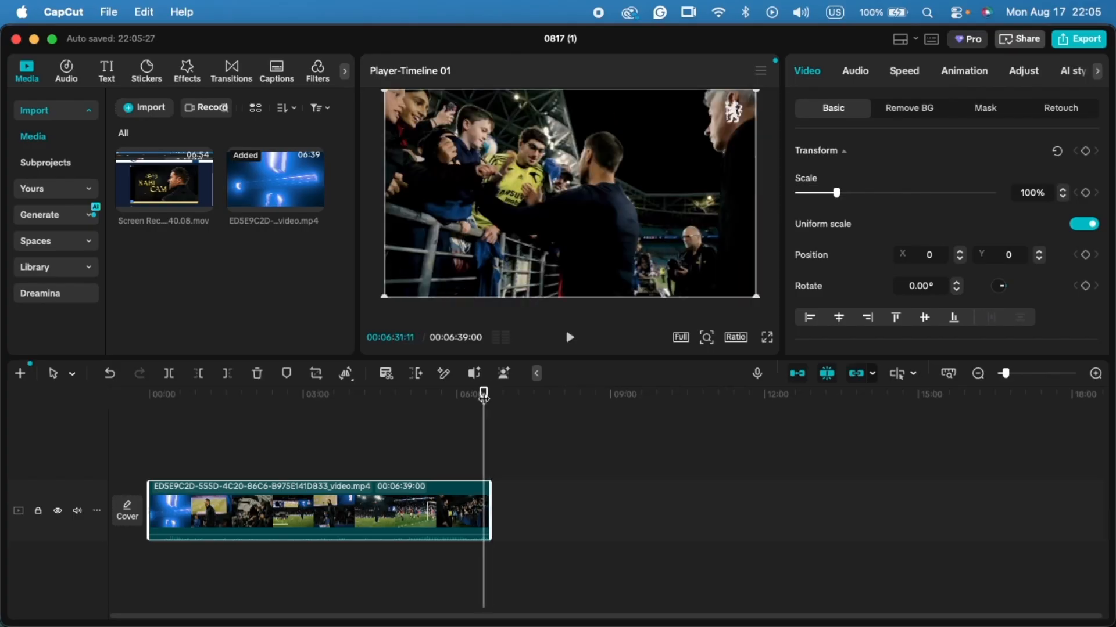
{"action": "scroll", "coordinate": [483, 399], "scroll_direction": "up", "scroll_amount": 6}
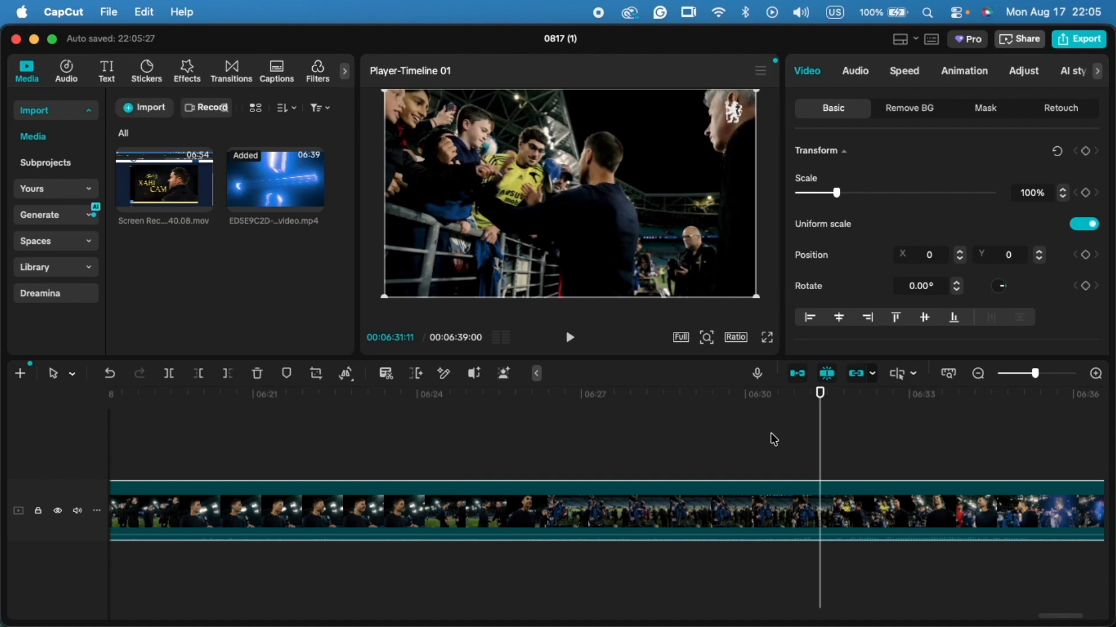
{"action": "scroll", "coordinate": [844, 483], "scroll_direction": "right", "scroll_amount": 6}
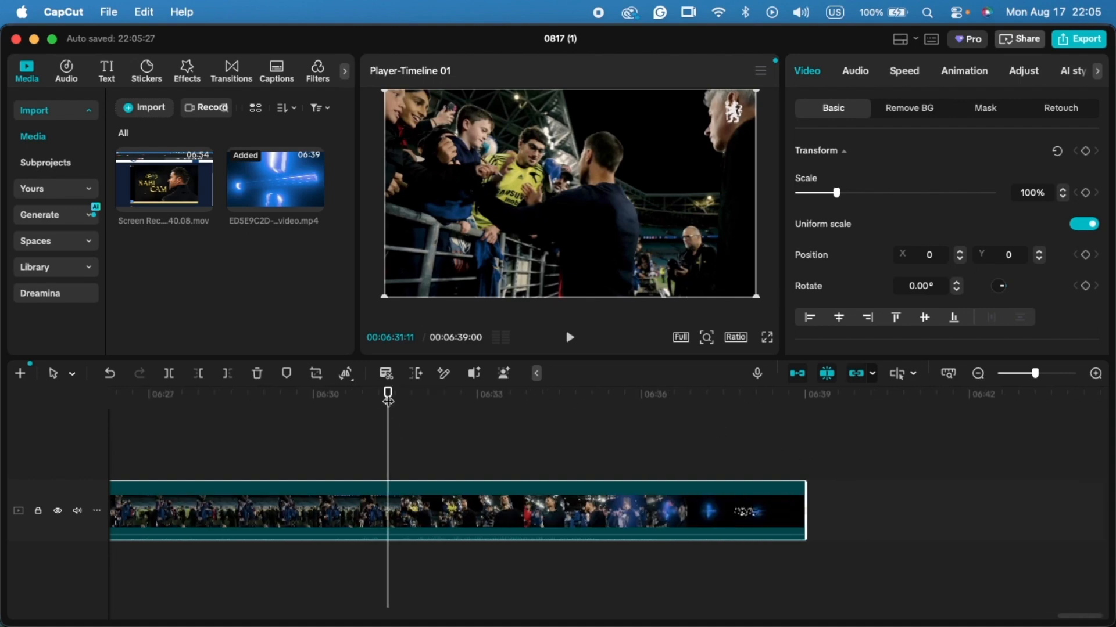
{"action": "left_click_drag", "start_coordinate": [388, 399], "coordinate": [768, 440]}
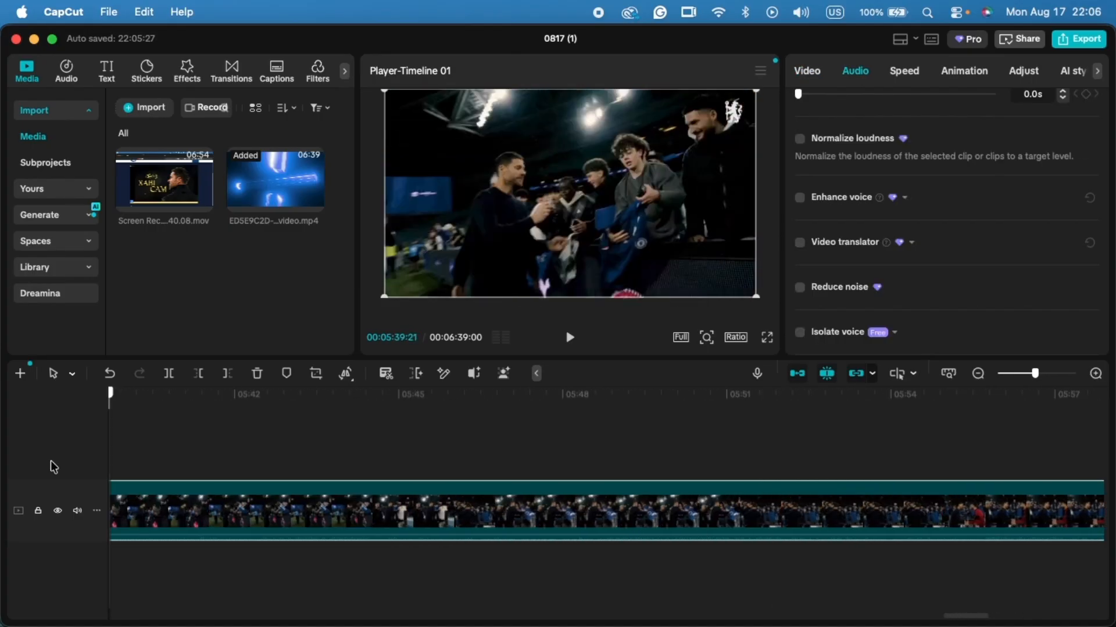
{"action": "left_click_drag", "start_coordinate": [51, 462], "coordinate": [489, 480]}
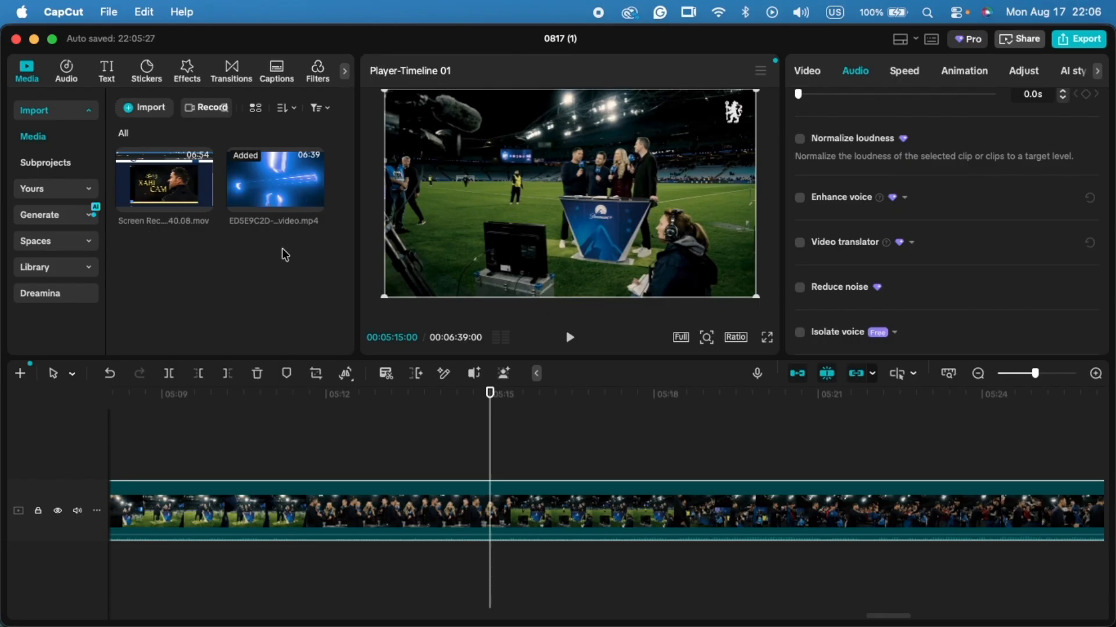
- Try exporting the timeline as a 1080P H.264 mov at 30fps, stop the export and return to editing
{"action": "left_click", "coordinate": [1069, 43]}
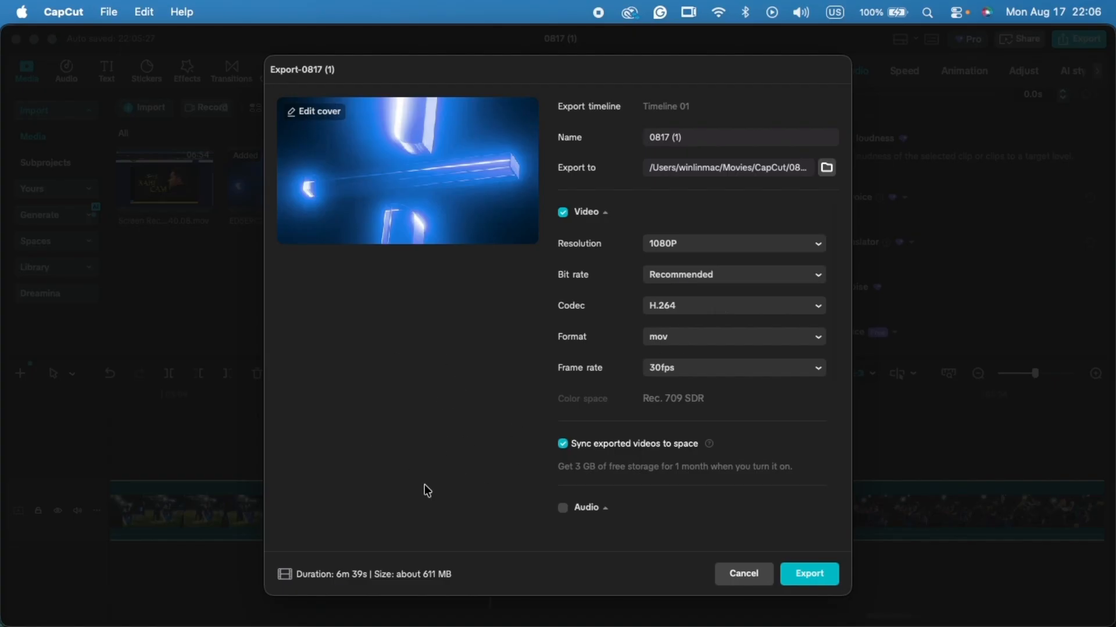
{"action": "left_click", "coordinate": [814, 575]}
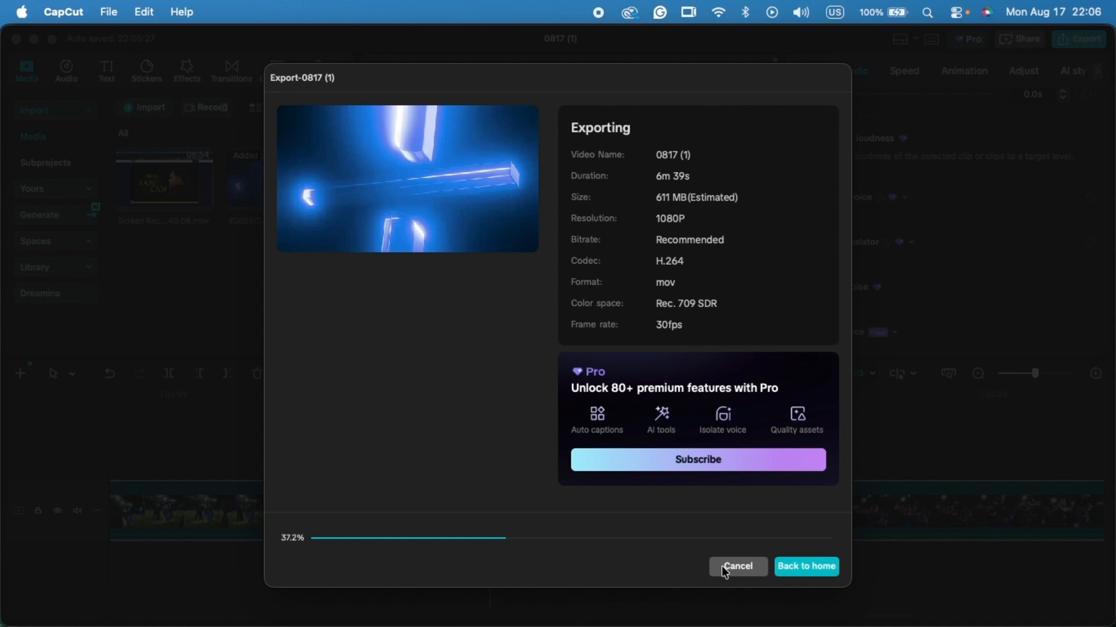
{"action": "left_click", "coordinate": [726, 570]}
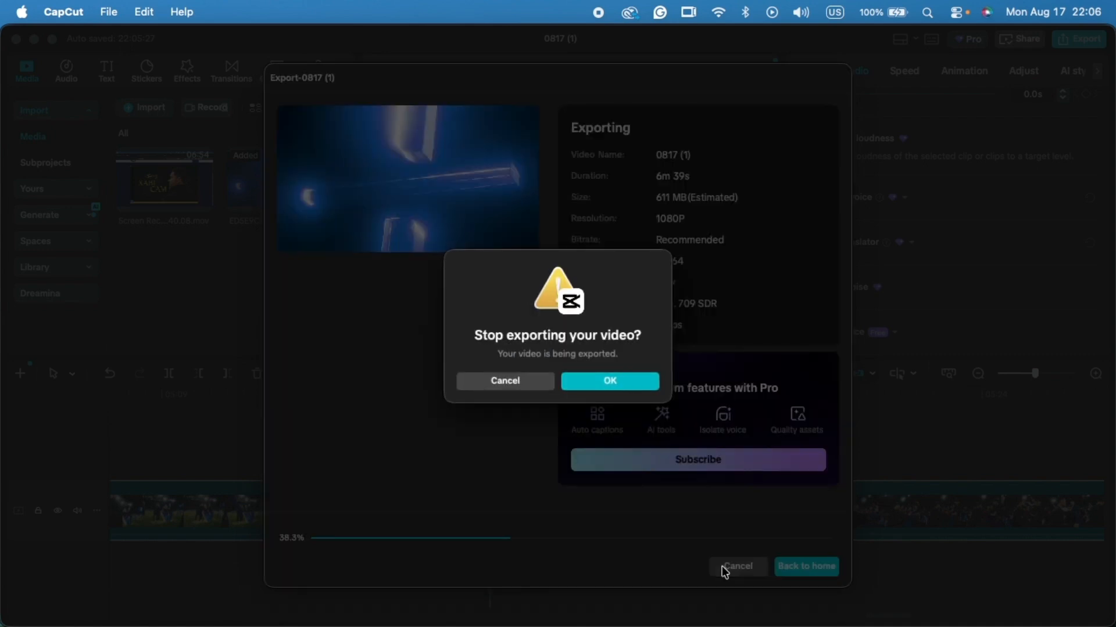
{"action": "left_click", "coordinate": [595, 395]}
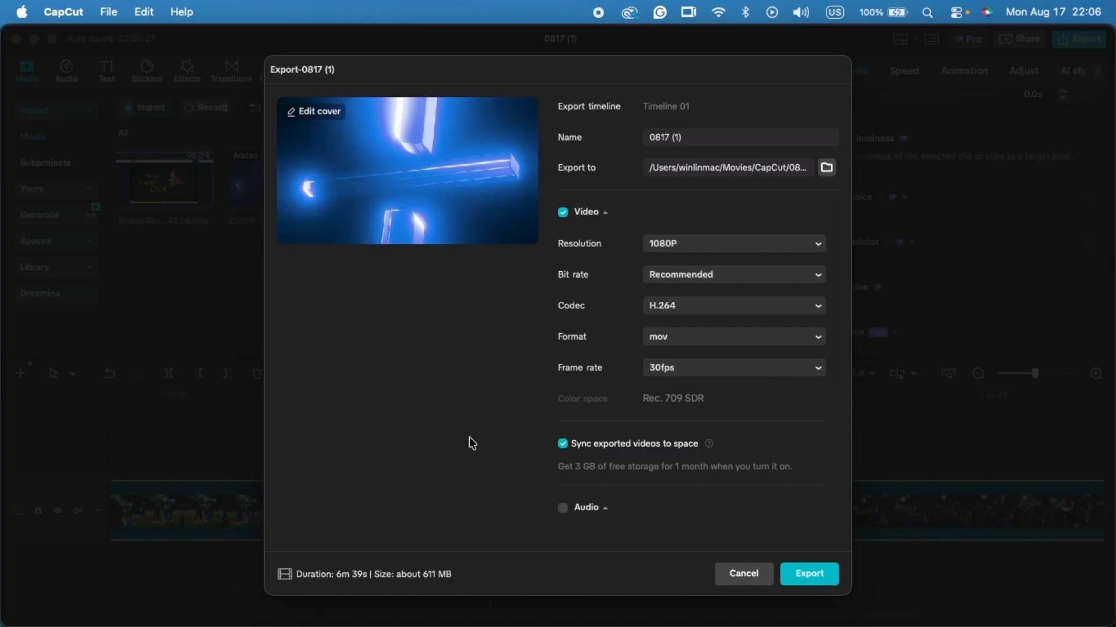
{"action": "left_click", "coordinate": [735, 581]}
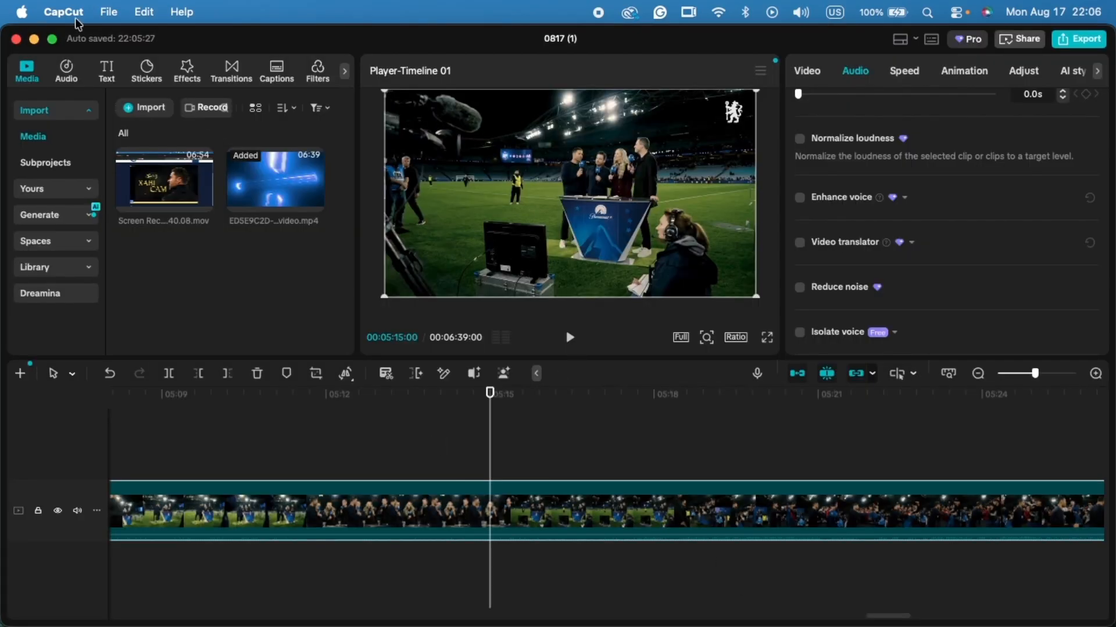
- Bring up CapCut's application-level commands
{"action": "left_click", "coordinate": [56, 11]}
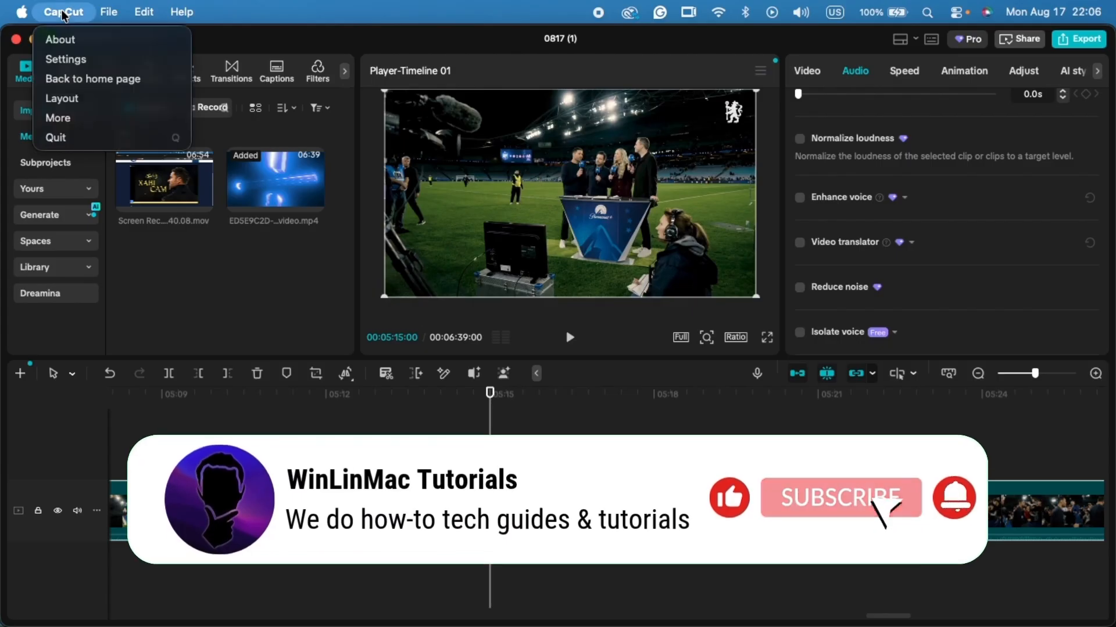